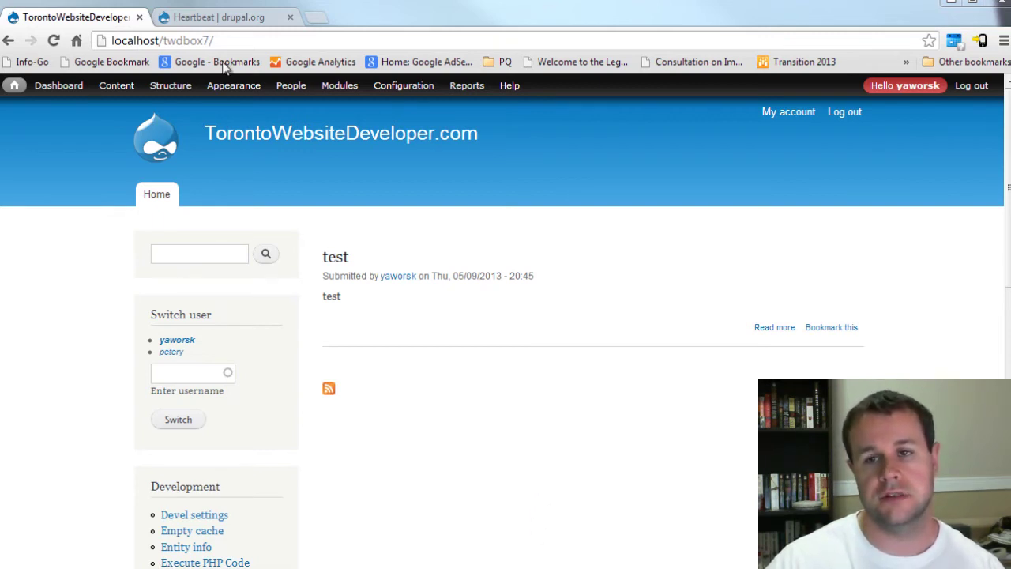
# Copy the link address of the recommended 7.x-1.1 tar.gz release from the Heartbeat project page on drupal.org.
pyautogui.click(215, 18)
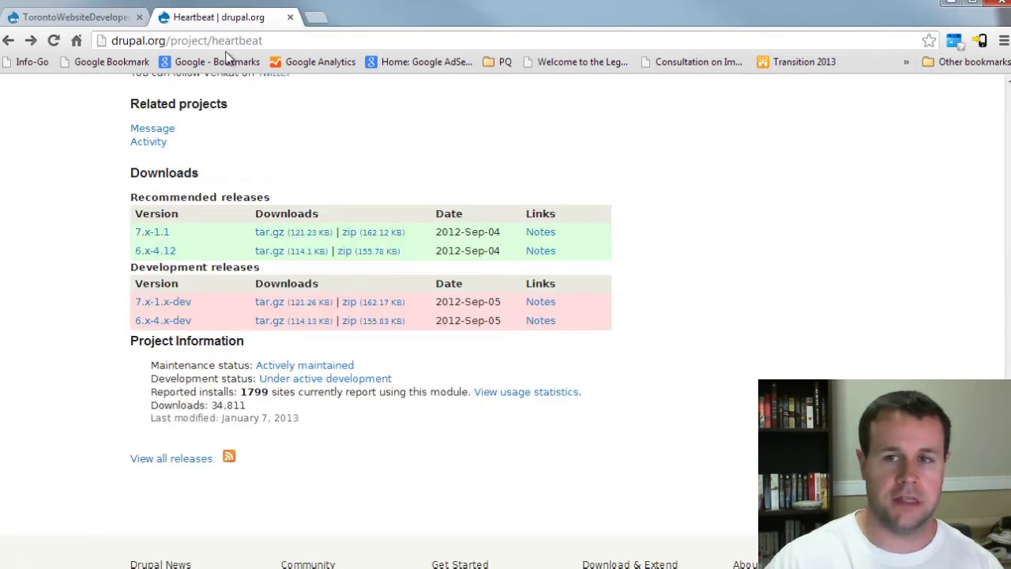
pyautogui.rightClick(284, 235)
pyautogui.click(342, 342)
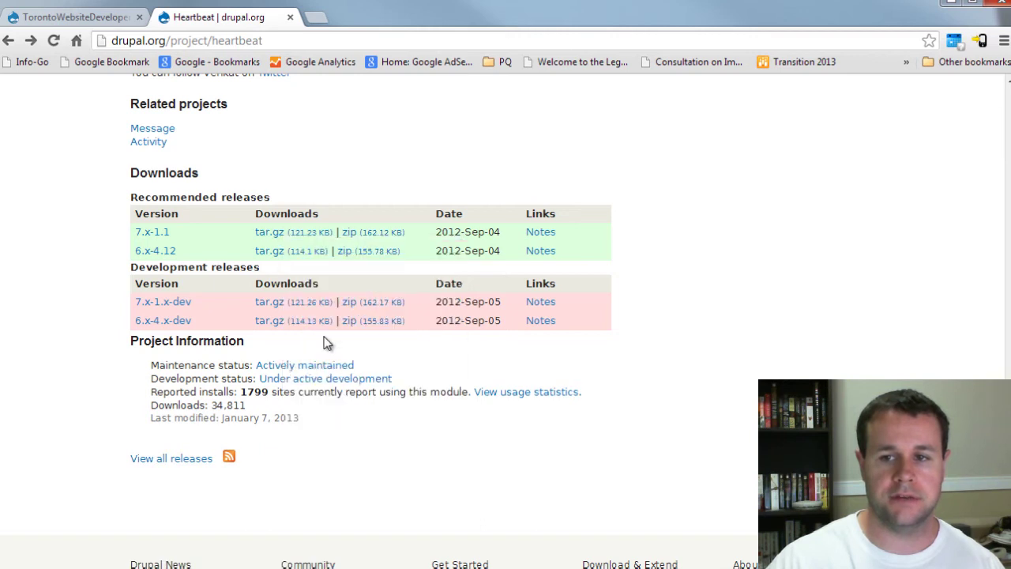
pyautogui.rightClick(272, 231)
pyautogui.click(343, 334)
pyautogui.click(95, 23)
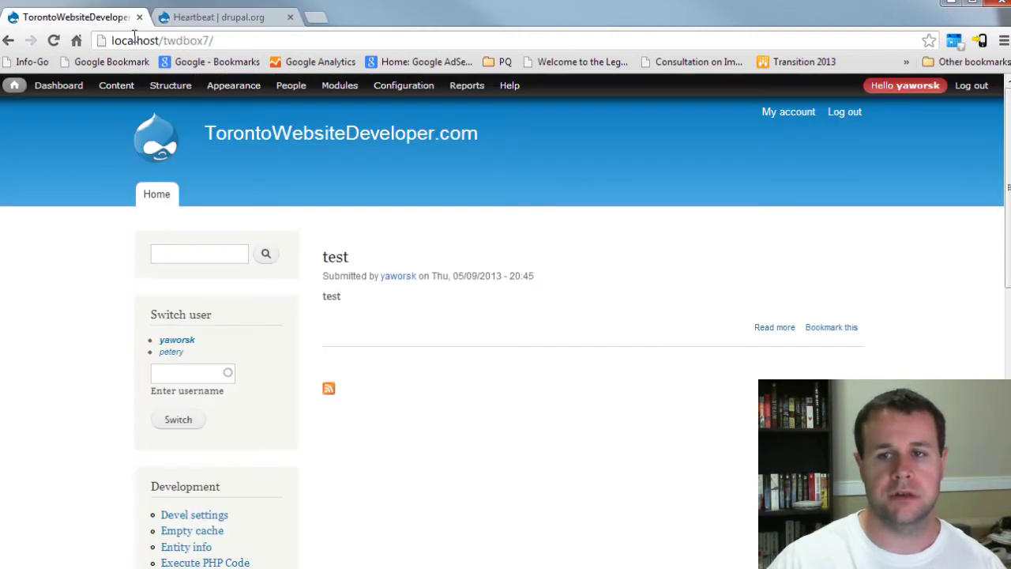
pyautogui.moveTo(332, 94)
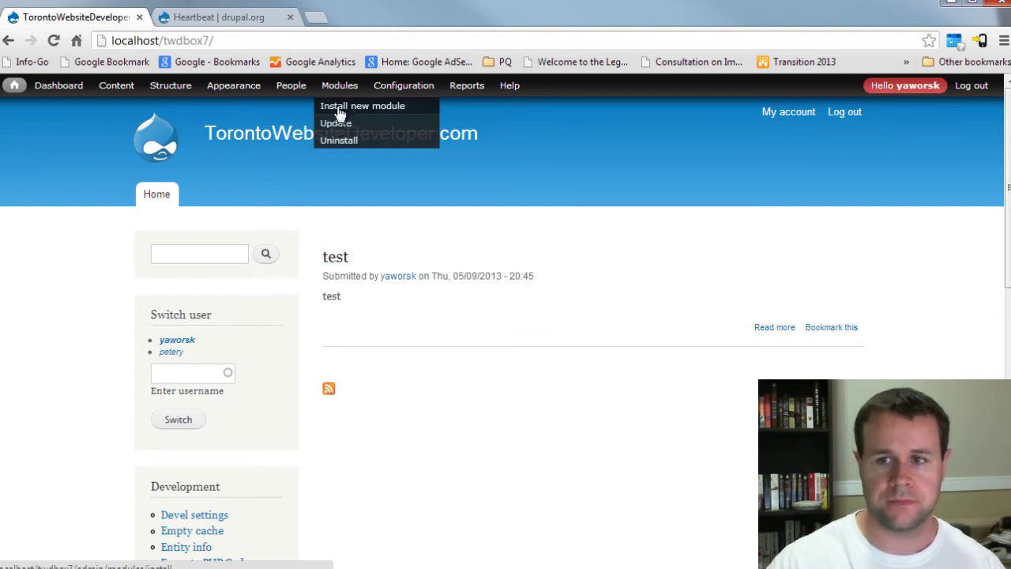
pyautogui.click(345, 115)
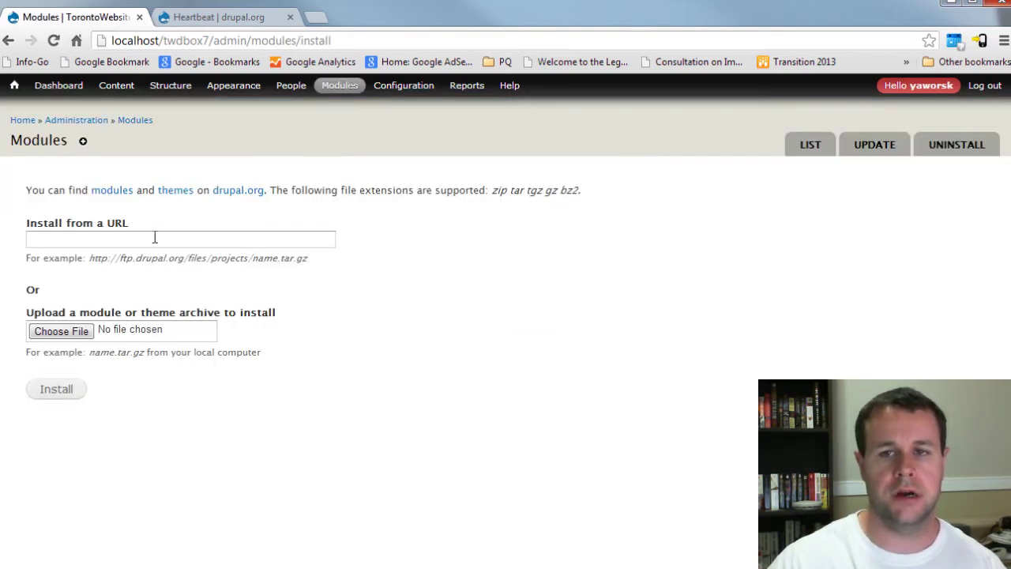
pyautogui.rightClick(154, 235)
pyautogui.click(187, 352)
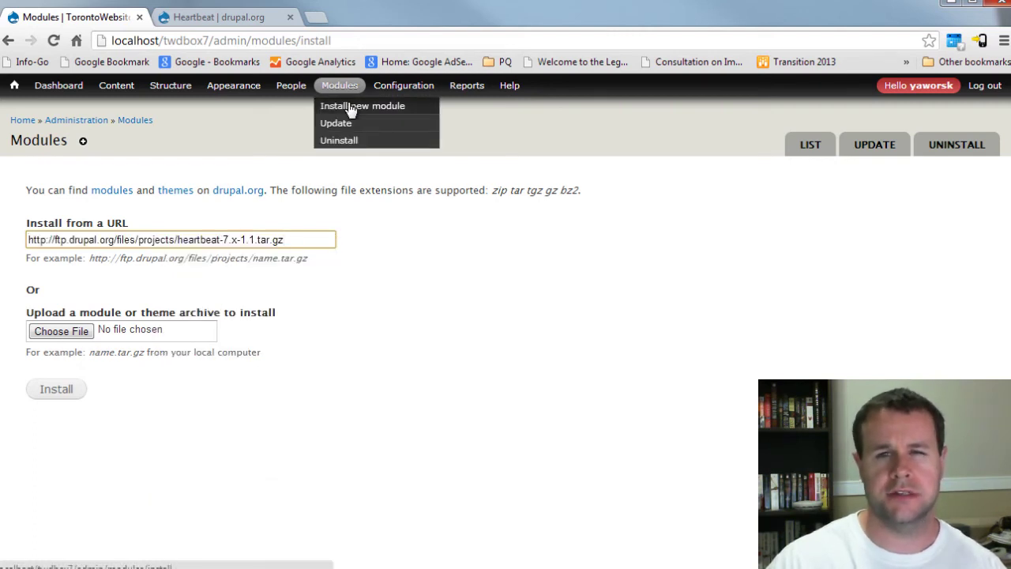
pyautogui.click(63, 391)
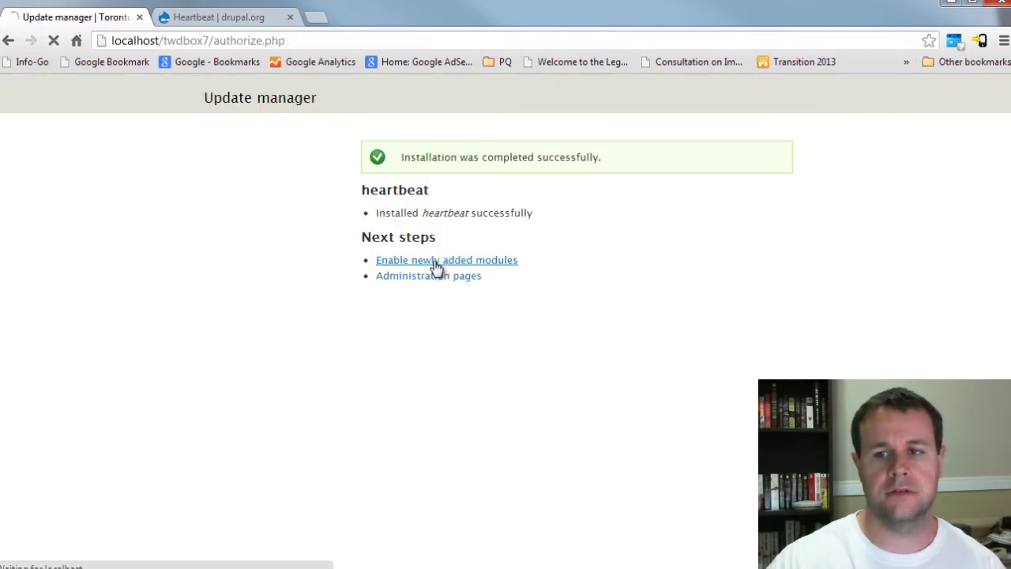
# Go on to enabling the newly added modules and show only the Heartbeat group in the module list.
pyautogui.click(424, 264)
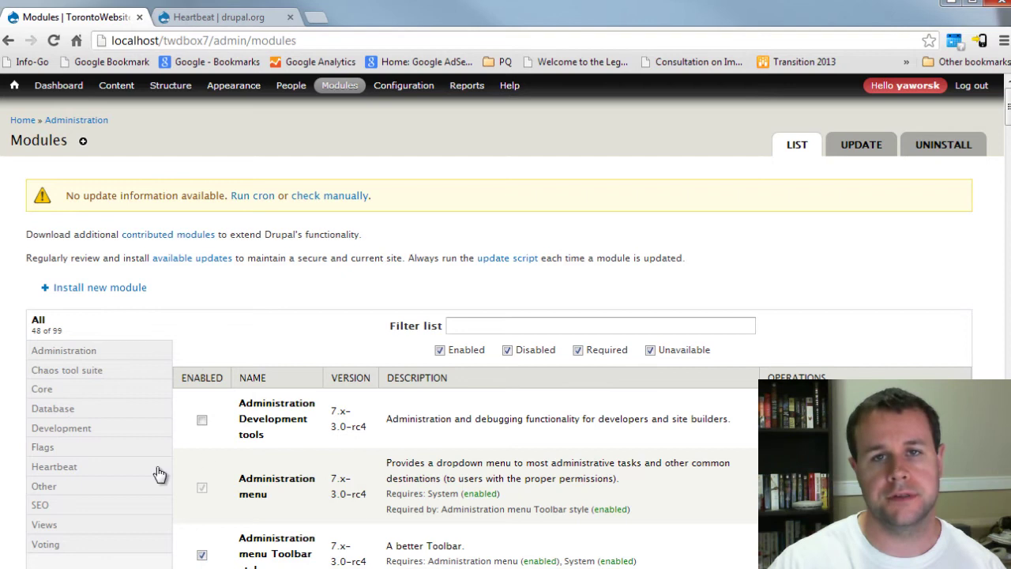
pyautogui.click(79, 471)
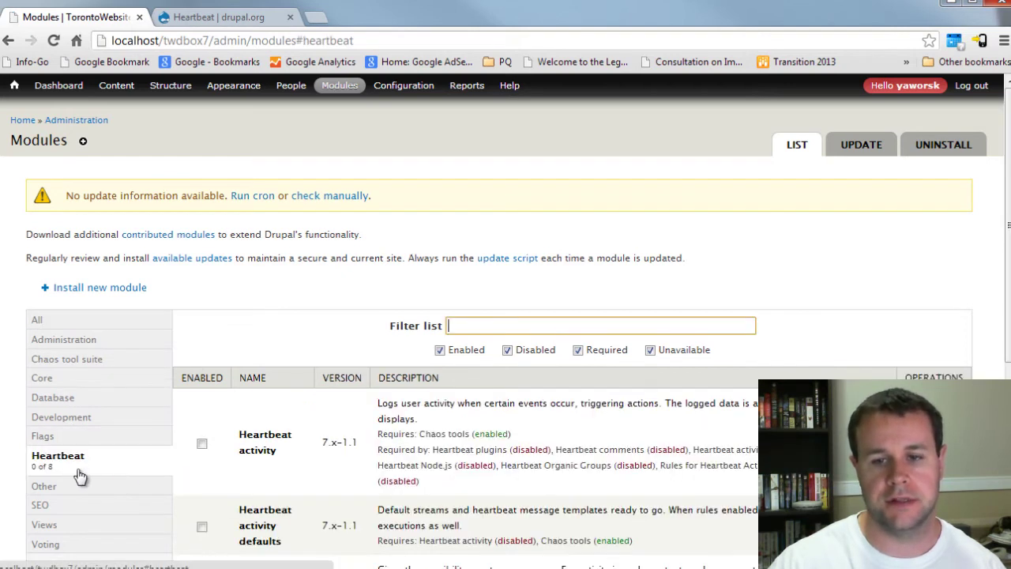
pyautogui.click(268, 327)
pyautogui.scroll(-2, 311, 309)
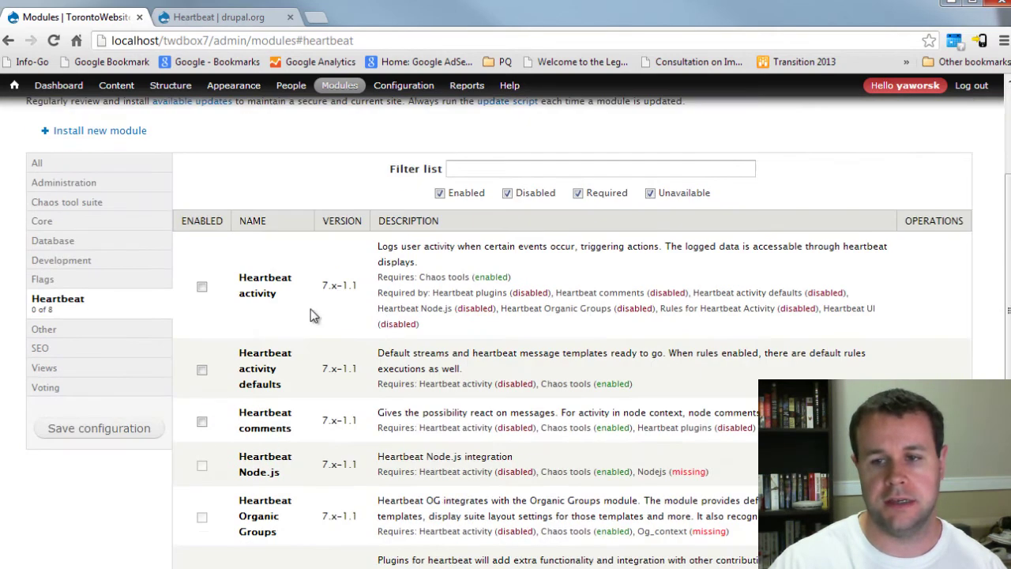
pyautogui.scroll(-1, 312, 315)
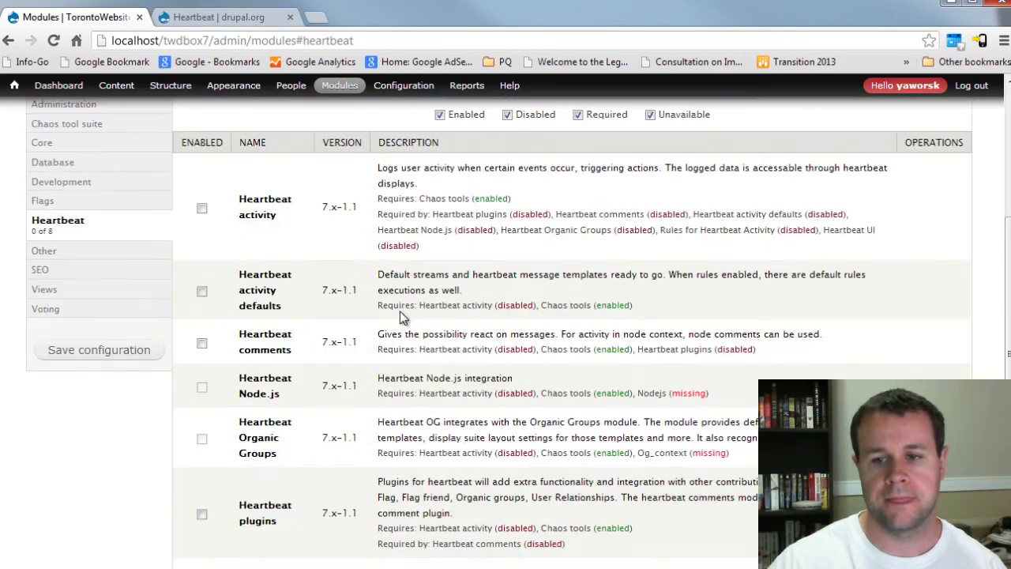
# Enable Heartbeat activity, Heartbeat activity defaults, Heartbeat comments and Heartbeat UI, save the configuration and accept the required Heartbeat plugins module.
pyautogui.click(203, 208)
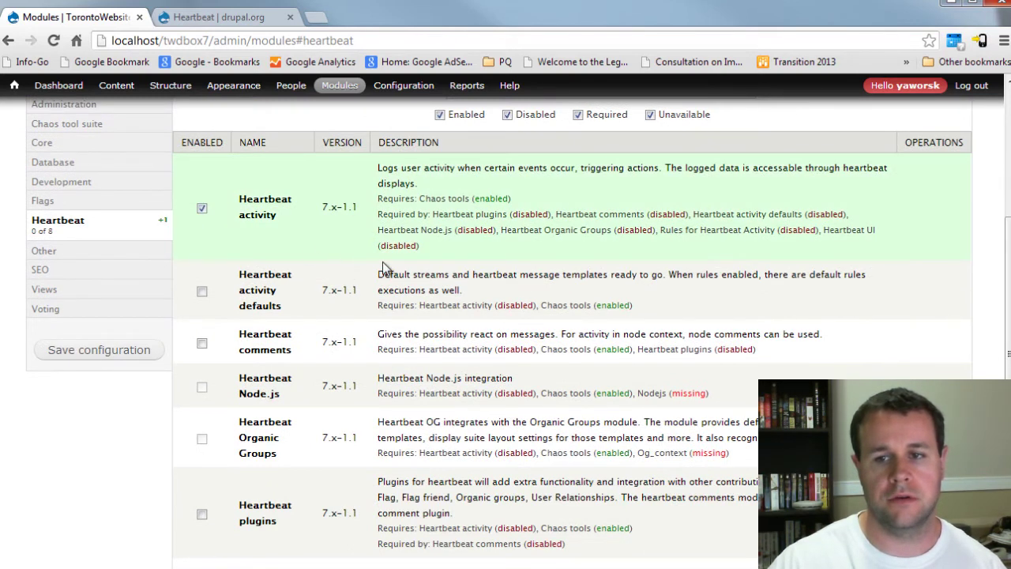
pyautogui.scroll(-1, 352, 245)
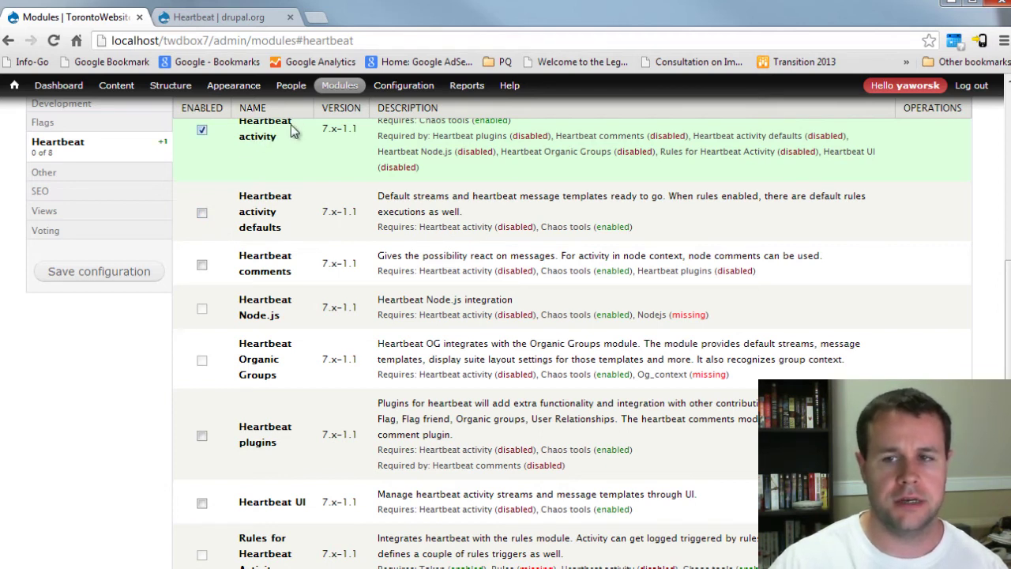
pyautogui.click(202, 214)
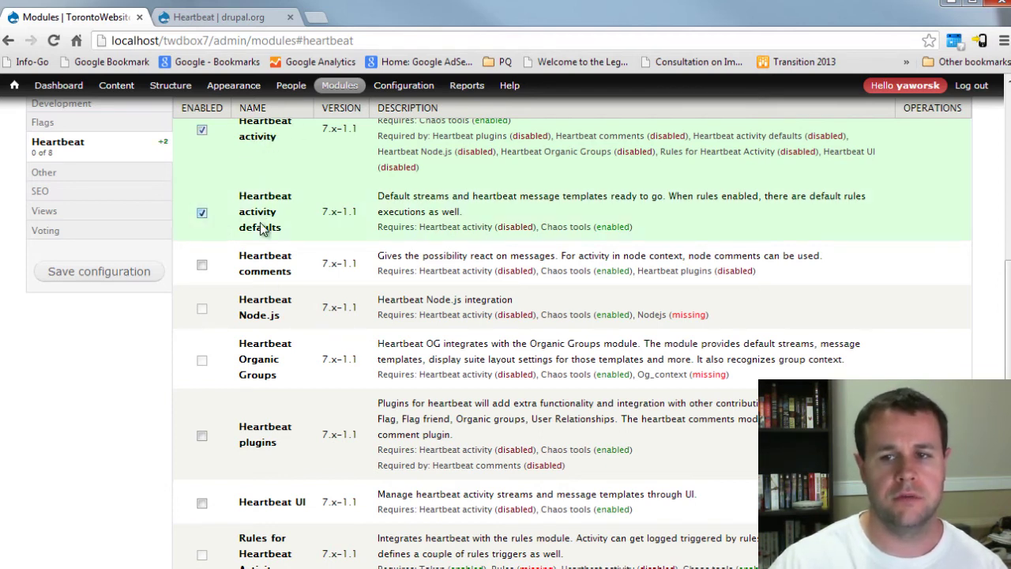
pyautogui.click(203, 265)
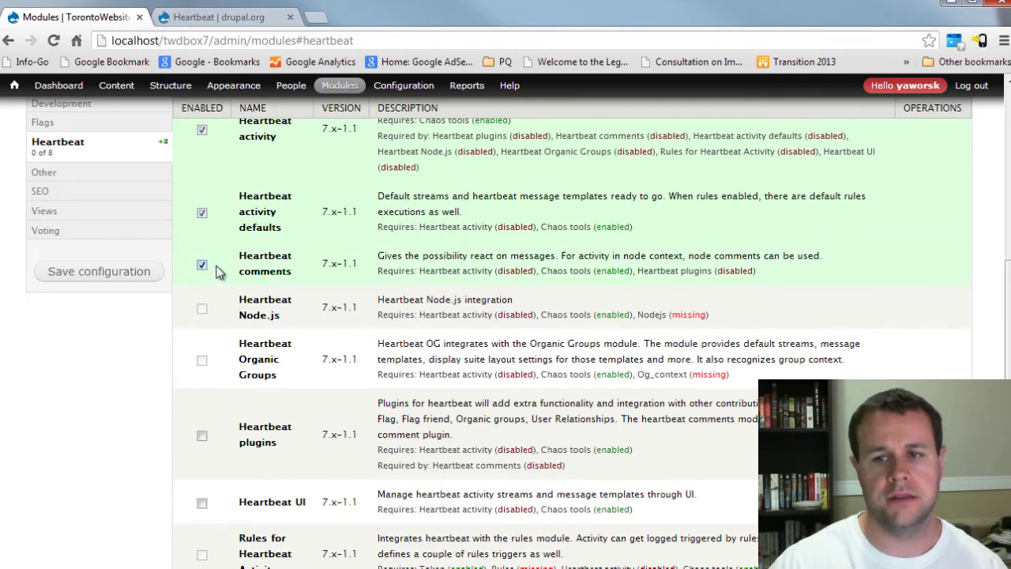
pyautogui.scroll(-1, 323, 343)
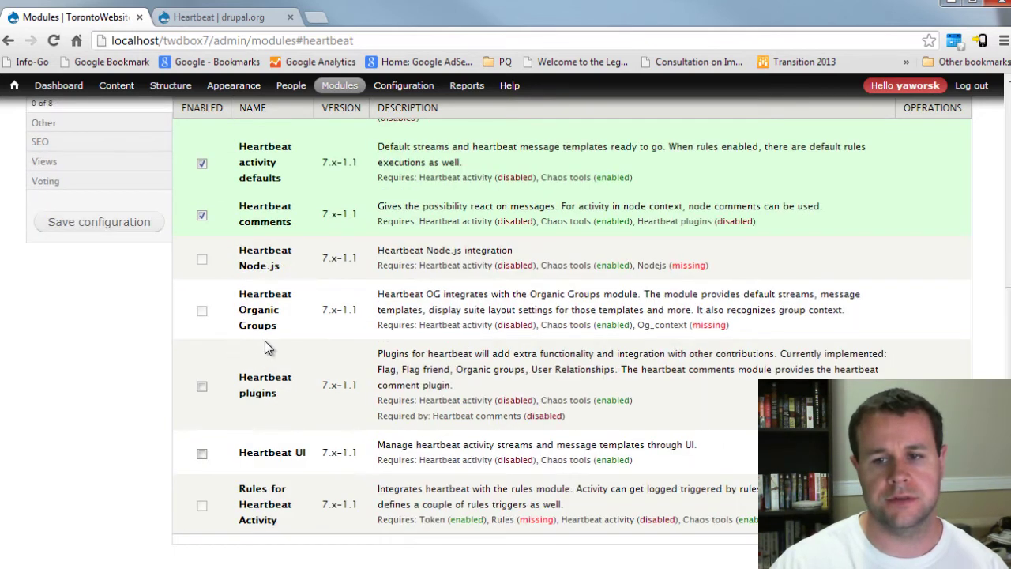
pyautogui.click(203, 453)
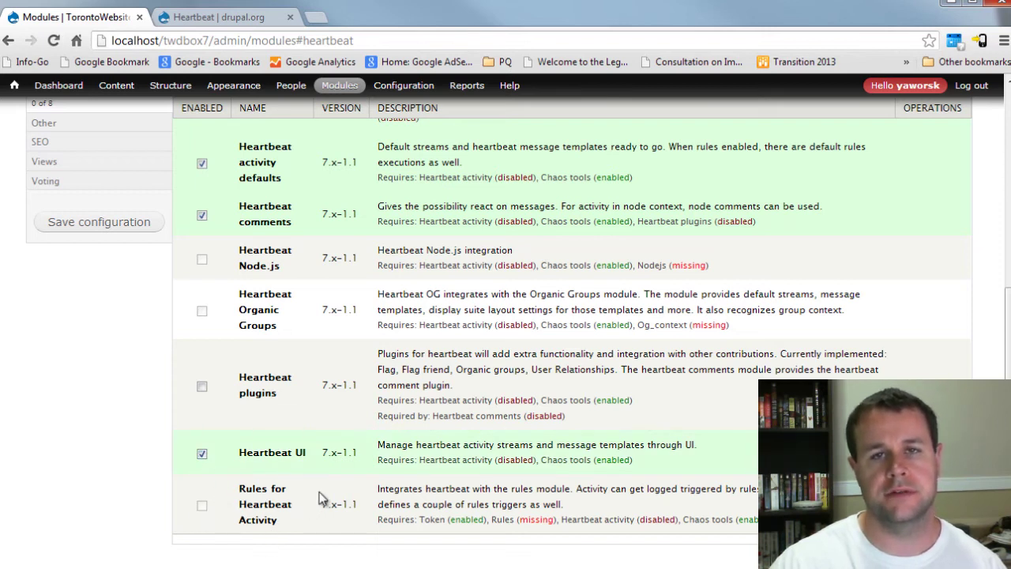
pyautogui.click(115, 230)
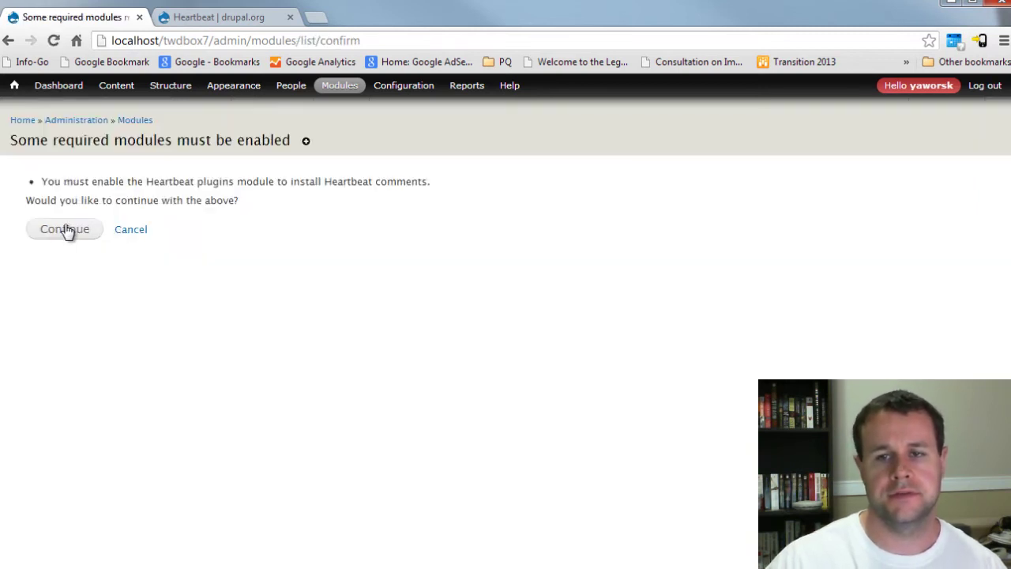
pyautogui.click(67, 230)
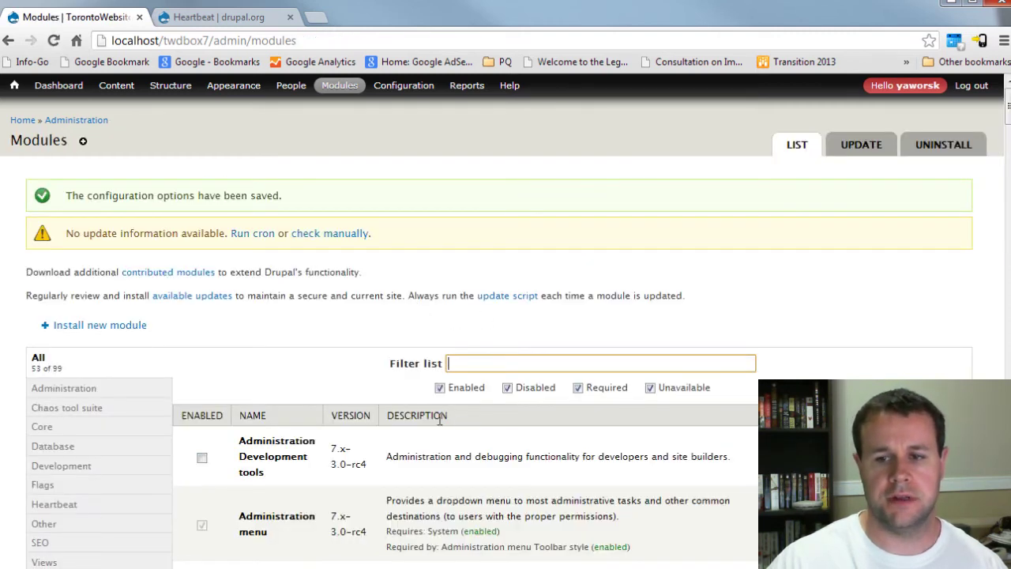
# Open the Heartbeat administration page under the site structure settings.
pyautogui.click(86, 512)
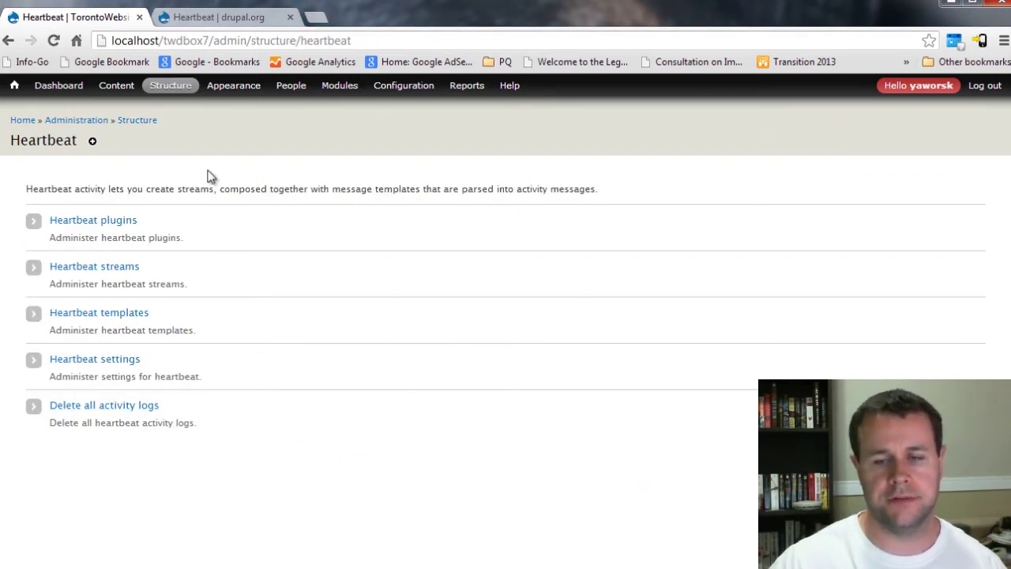
pyautogui.moveTo(175, 93)
pyautogui.moveTo(165, 158)
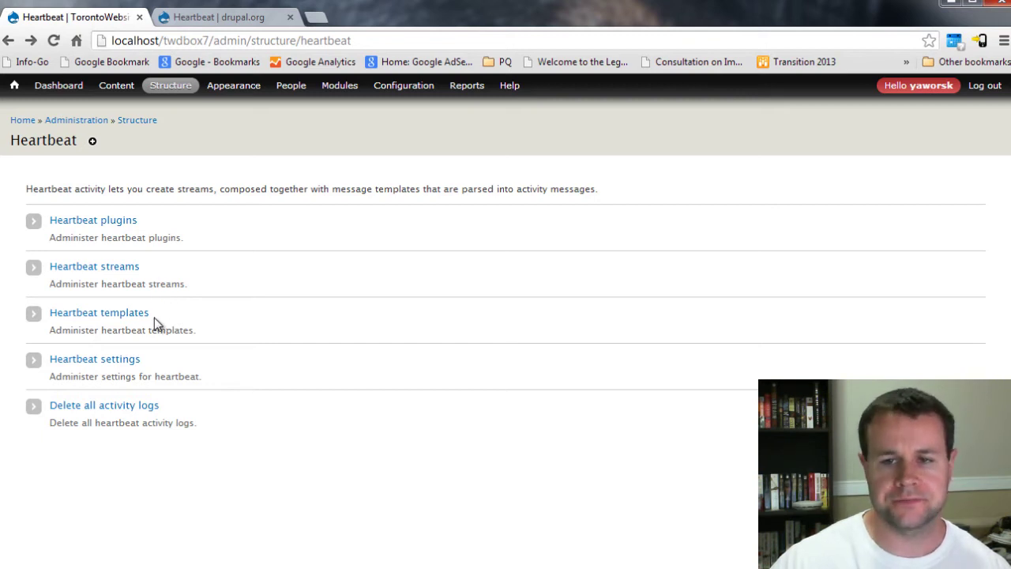
# Review the Heartbeat templates and Heartbeat streams entries on the Heartbeat administration page.
pyautogui.moveTo(152, 314); pyautogui.dragTo(49, 313)
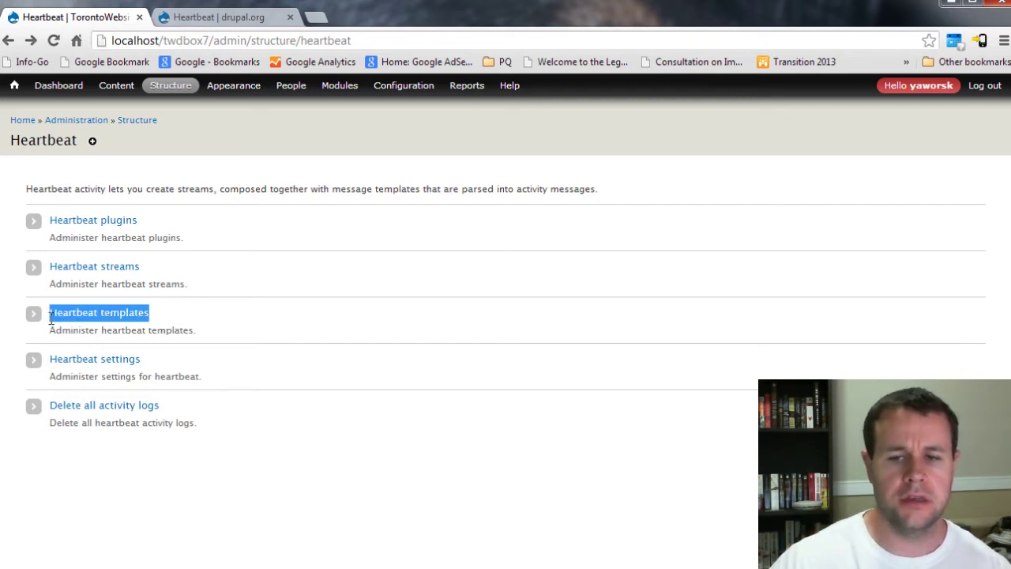
pyautogui.click(189, 330)
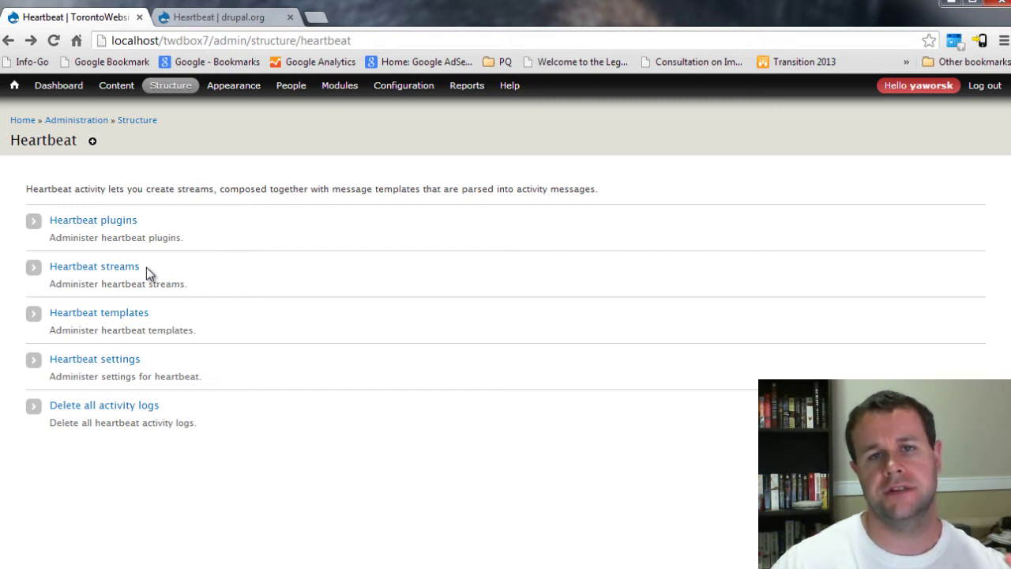
pyautogui.moveTo(171, 271); pyautogui.dragTo(103, 273)
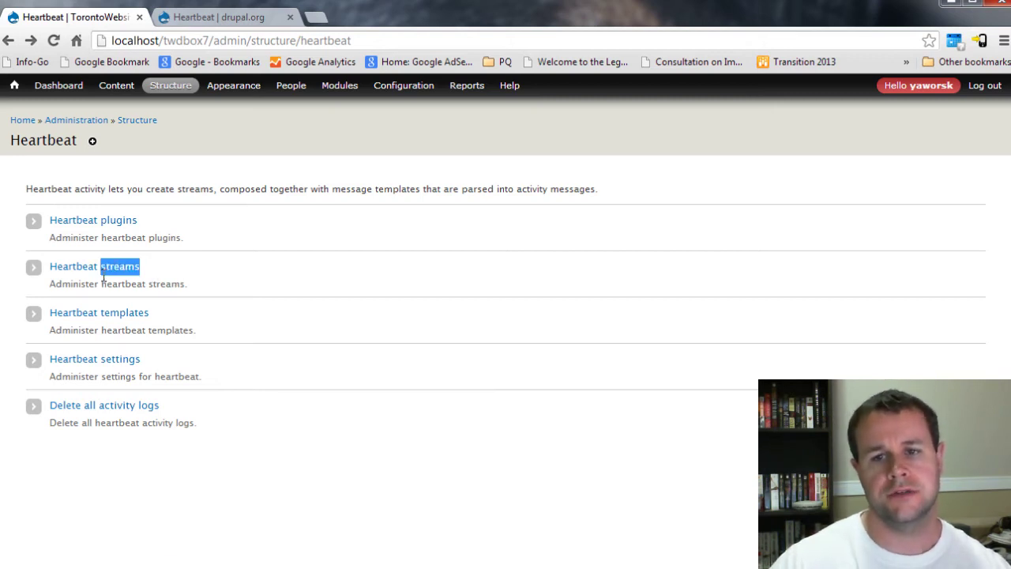
pyautogui.click(195, 294)
pyautogui.moveTo(160, 316); pyautogui.dragTo(100, 314)
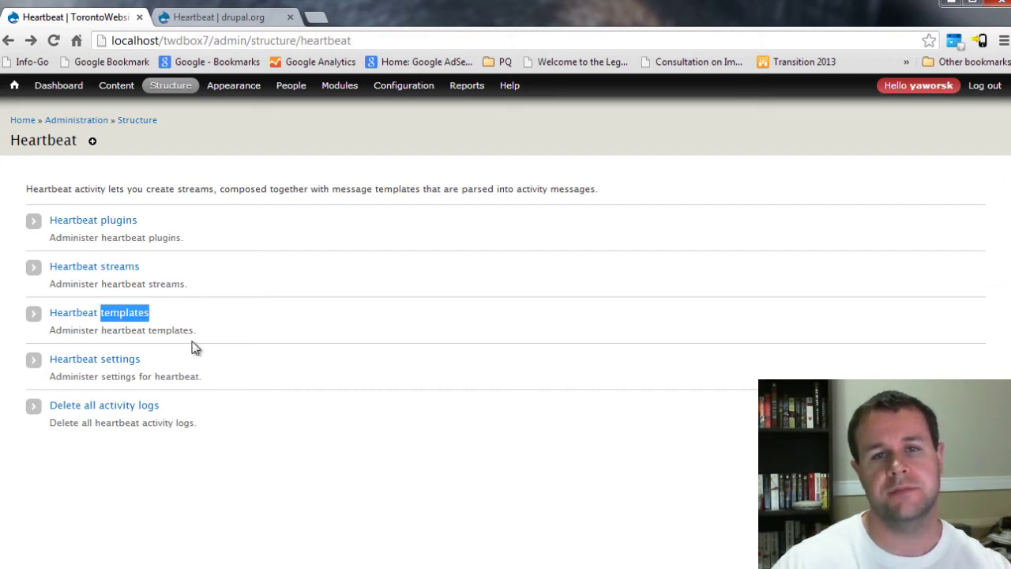
pyautogui.click(226, 338)
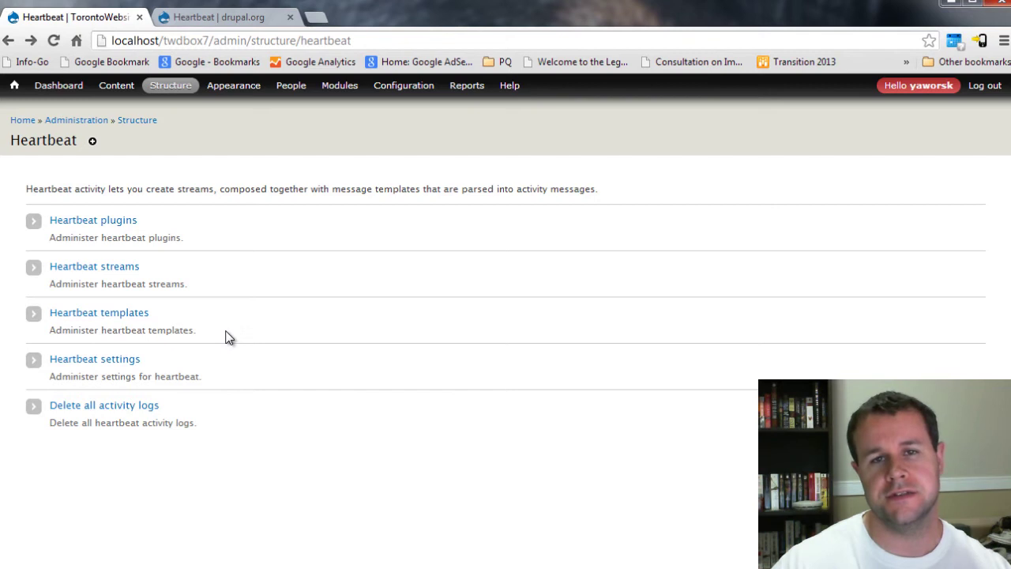
# Open the heartbeat_add_comment template for editing and look through its Access, Examples and Content settings.
pyautogui.click(124, 316)
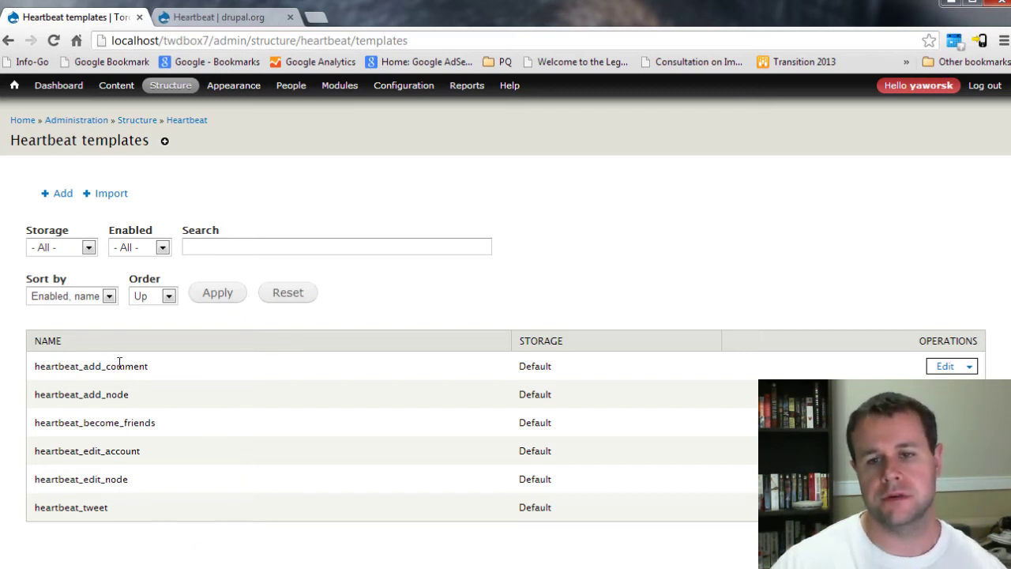
pyautogui.click(945, 366)
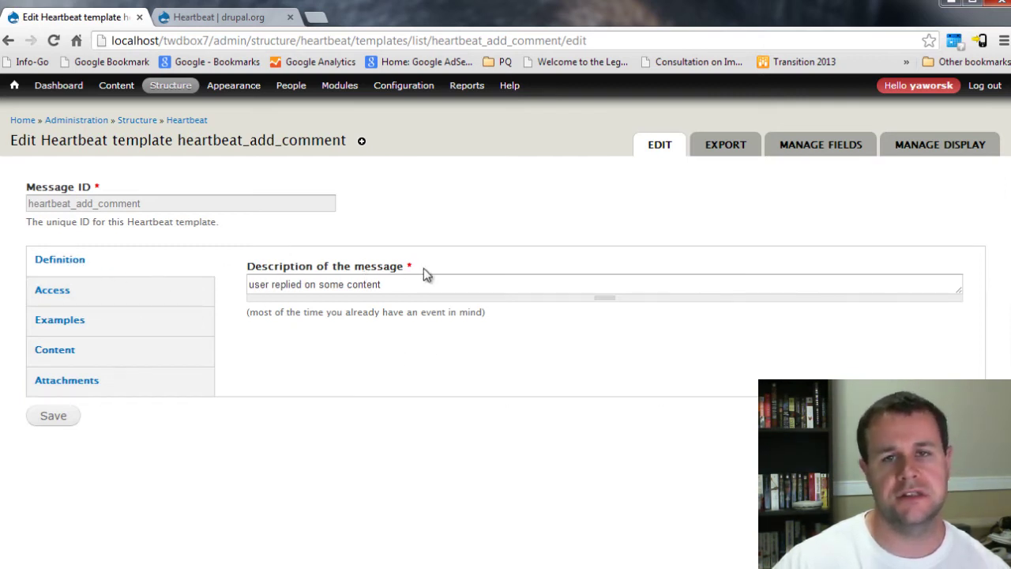
pyautogui.click(132, 300)
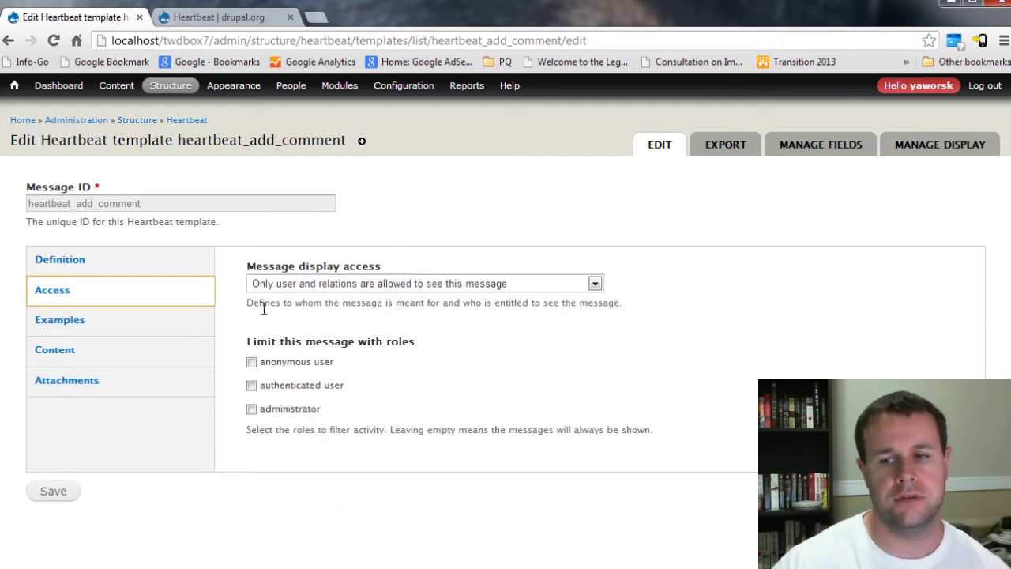
pyautogui.click(88, 325)
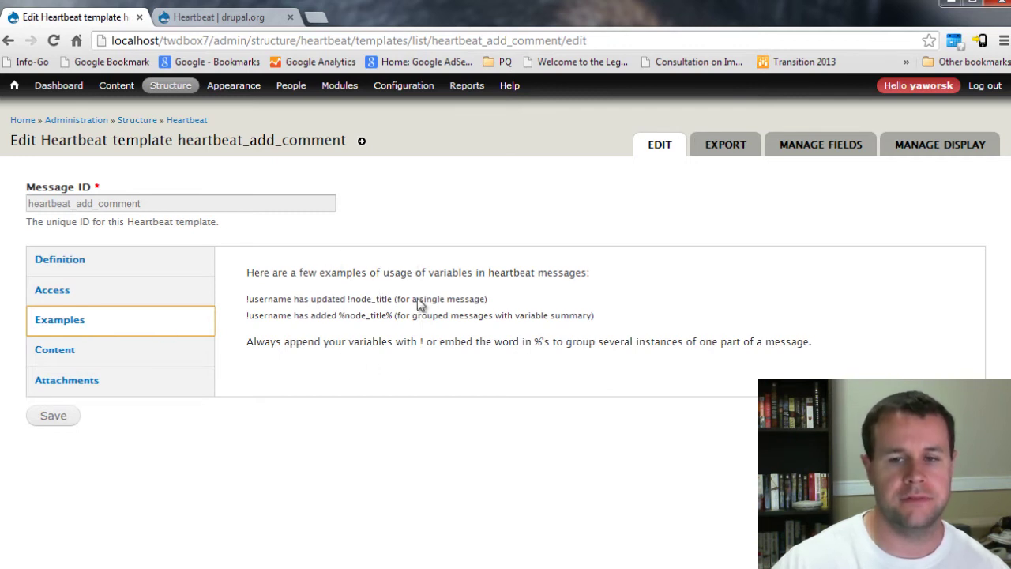
pyautogui.click(132, 355)
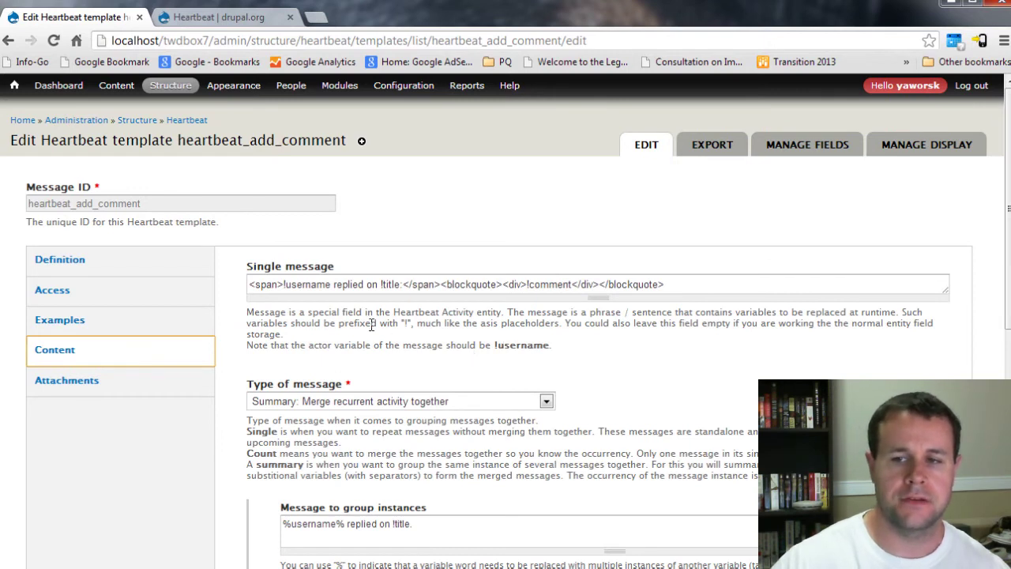
# Examine the !username, !comment and !title variables in the template's single message text.
pyautogui.moveTo(246, 266); pyautogui.dragTo(335, 275)
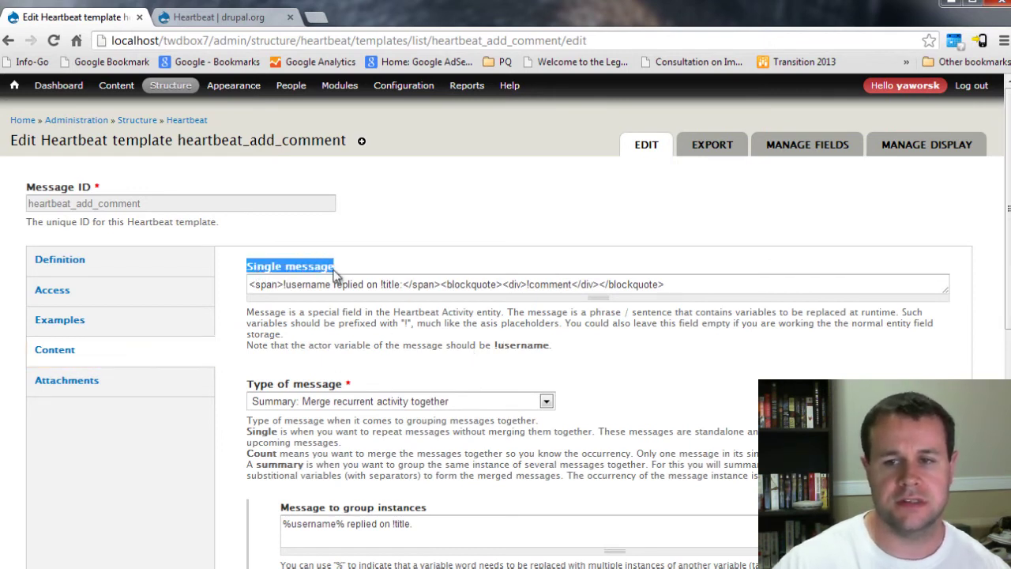
pyautogui.click(700, 286)
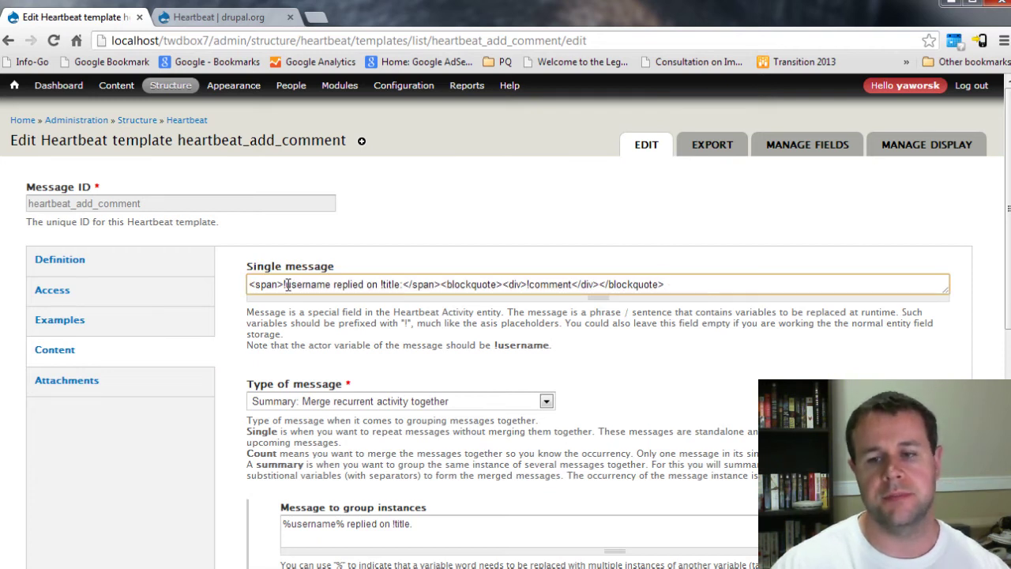
pyautogui.moveTo(282, 285); pyautogui.dragTo(329, 286)
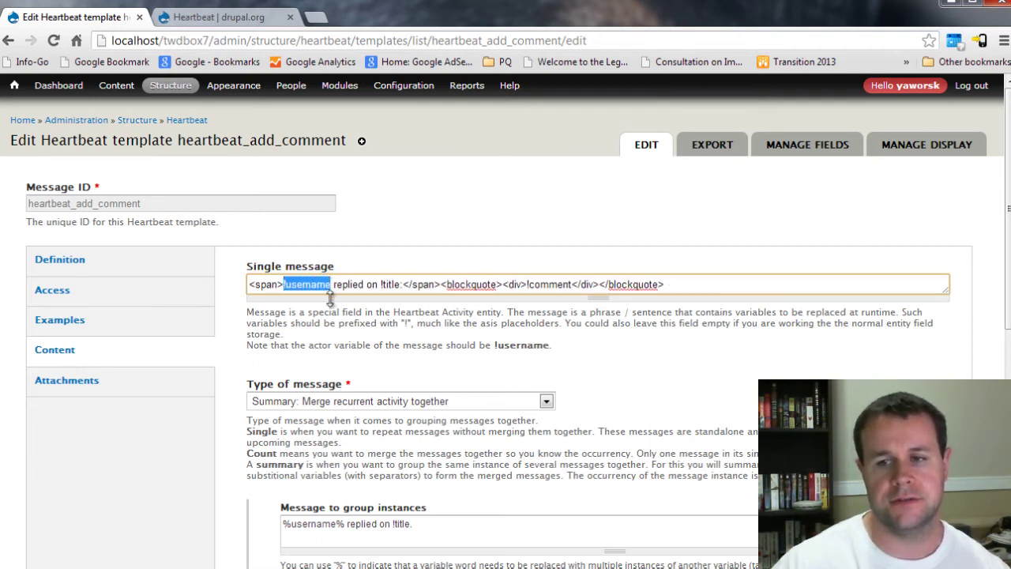
pyautogui.doubleClick(547, 284)
pyautogui.doubleClick(391, 284)
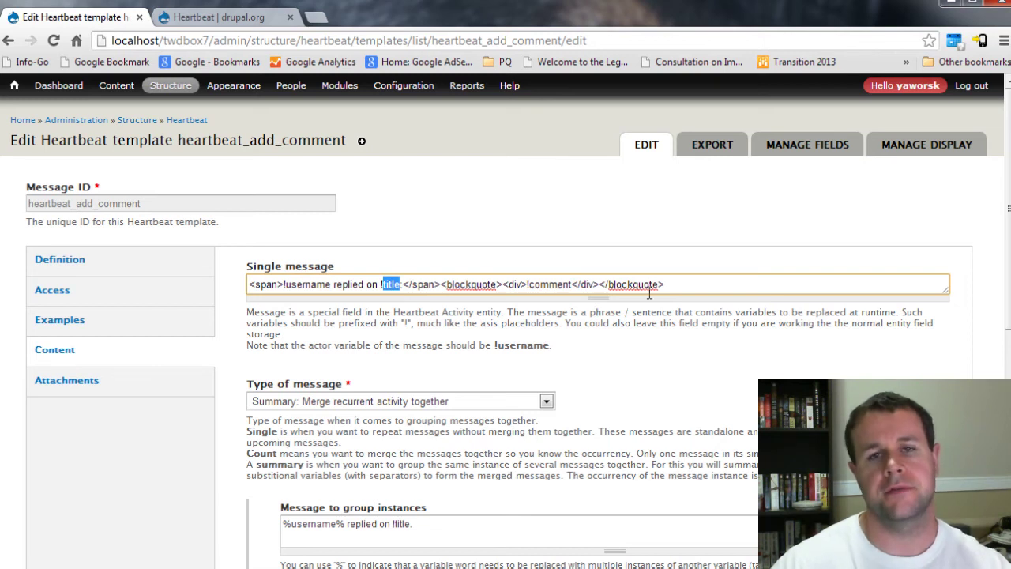
# Review the message type and grouping settings in the heartbeat_add_comment template's content settings.
pyautogui.click(684, 336)
pyautogui.scroll(-2, 645, 346)
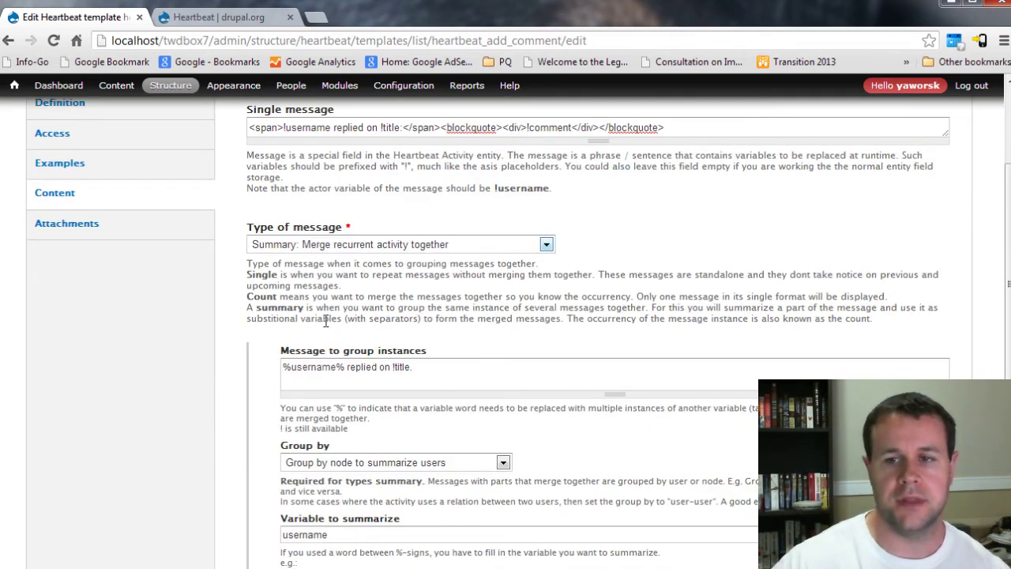
pyautogui.scroll(-1, 456, 321)
pyautogui.scroll(-2, 381, 423)
pyautogui.scroll(5, 383, 426)
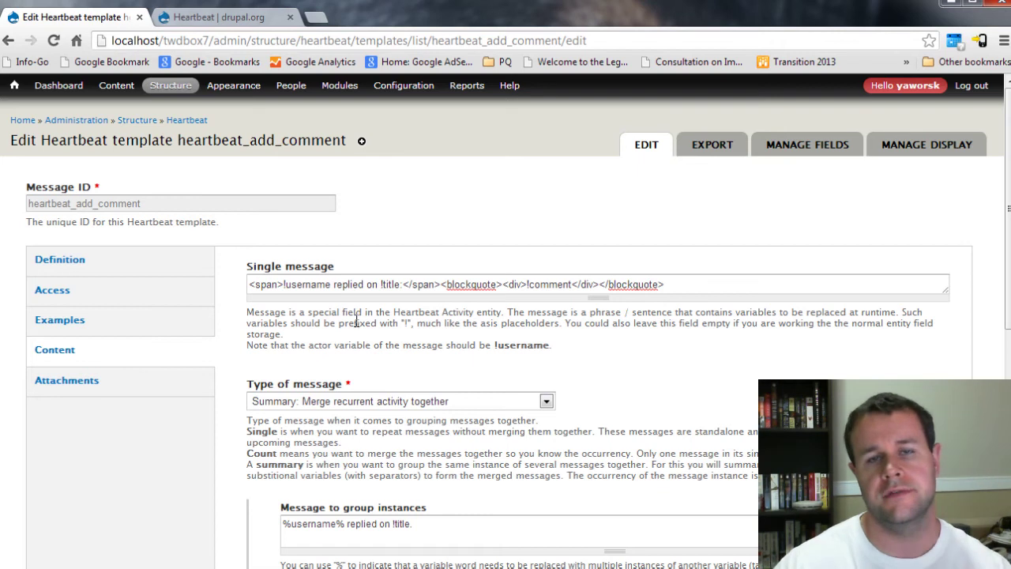
# Leave the template unchanged and open the Heartbeat streams list from the Heartbeat administration page.
pyautogui.hotkey('alt', 'Left')
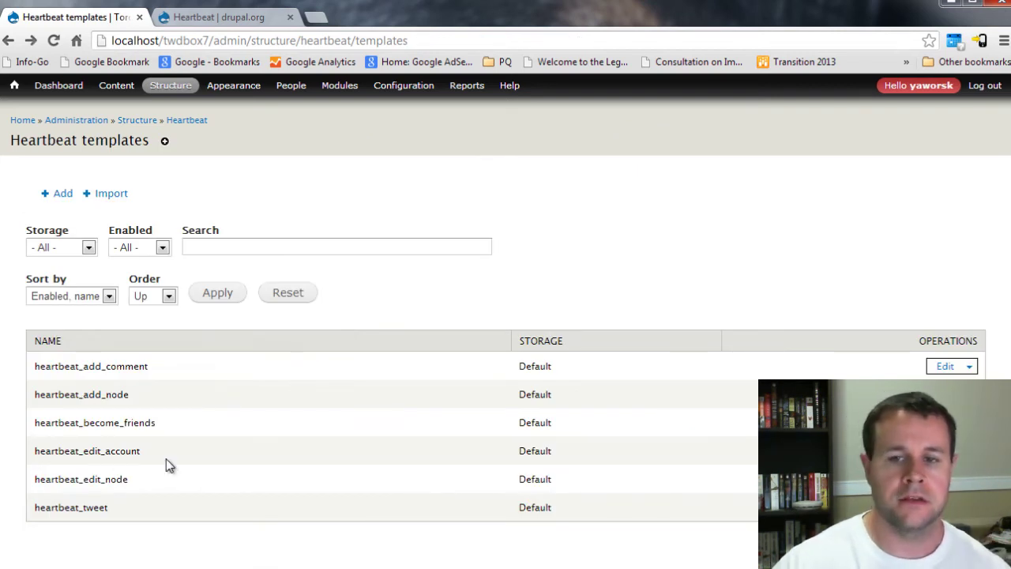
pyautogui.hotkey('alt', 'Left')
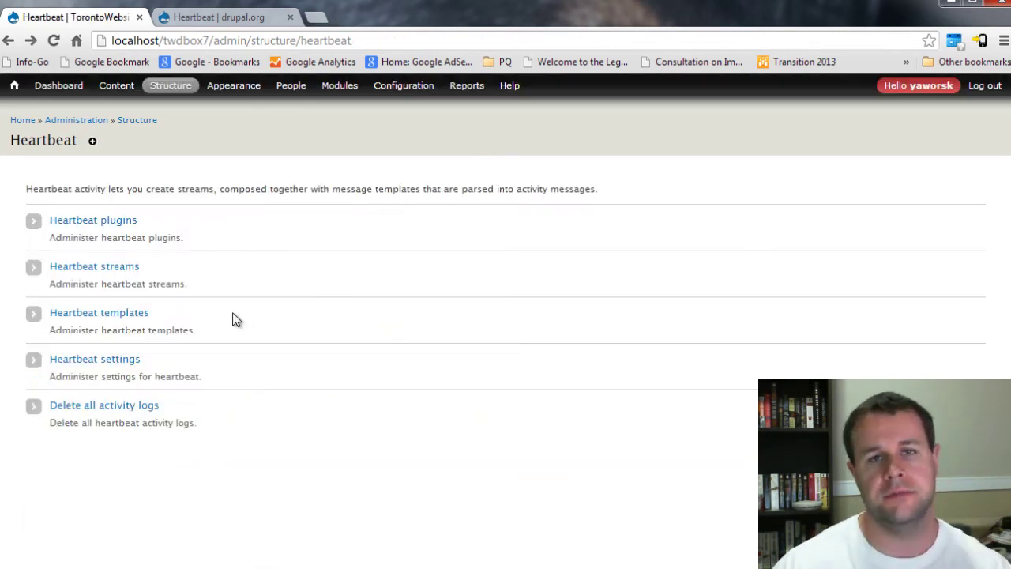
pyautogui.click(115, 268)
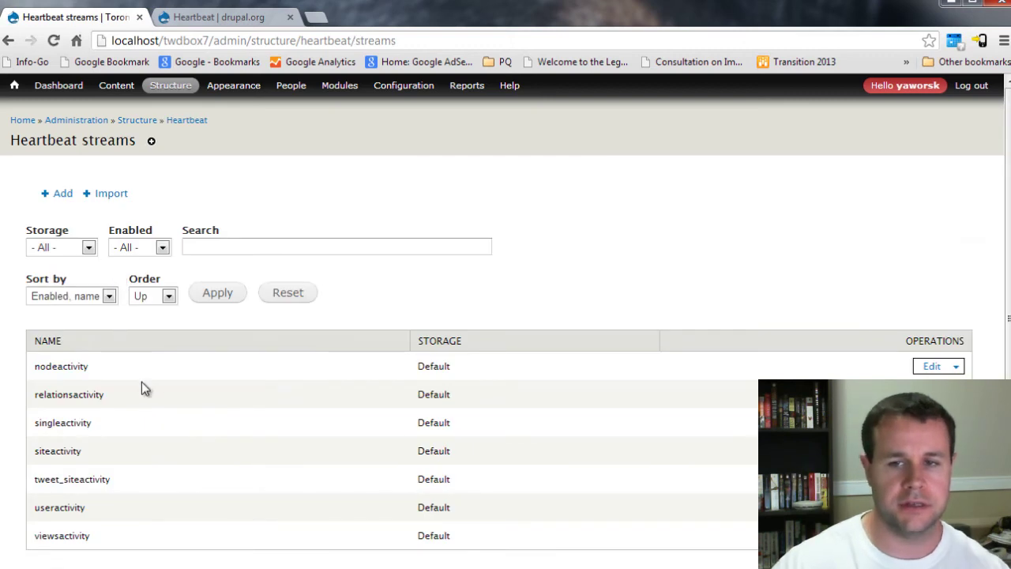
pyautogui.doubleClick(76, 374)
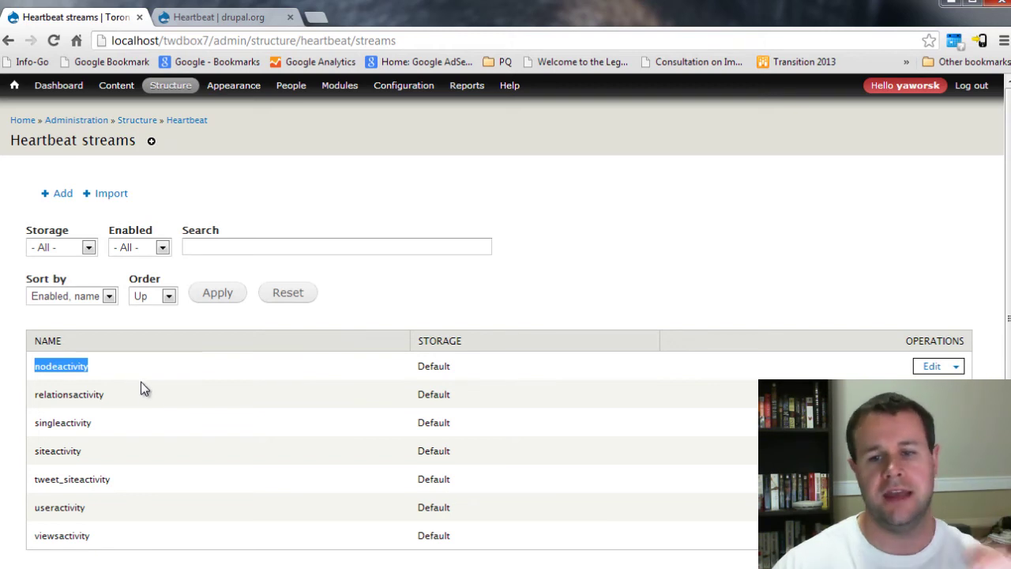
# Open the nodeactivity stream for editing and review its display, polling and new message notification settings.
pyautogui.click(935, 368)
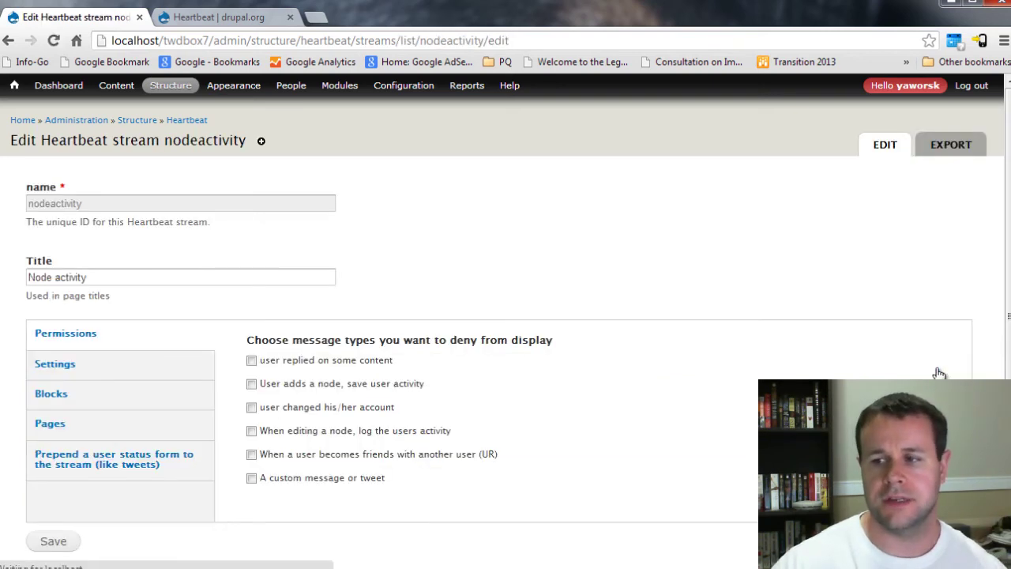
pyautogui.click(106, 365)
pyautogui.scroll(-1, 443, 402)
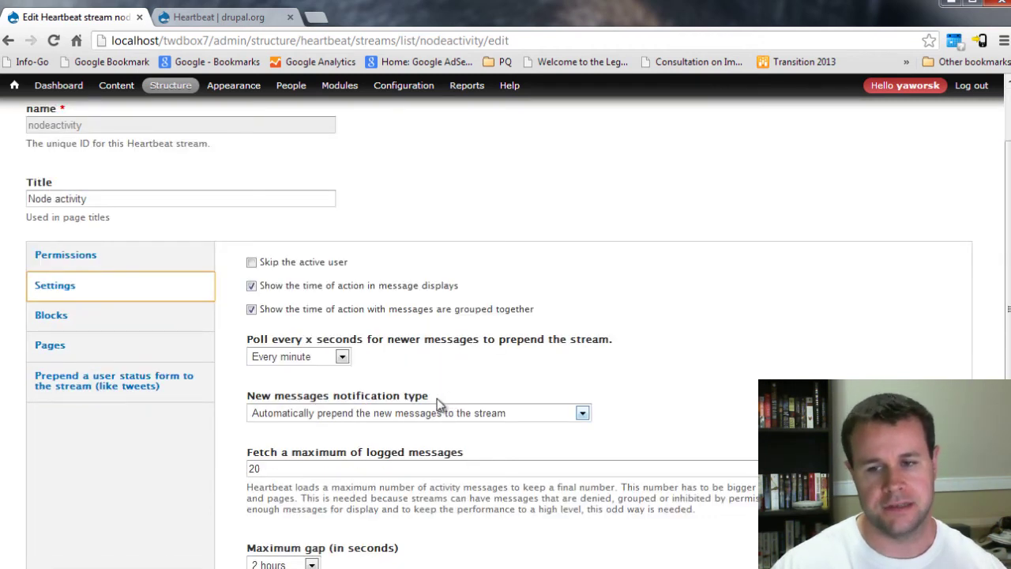
pyautogui.scroll(-1, 437, 398)
pyautogui.scroll(1, 418, 419)
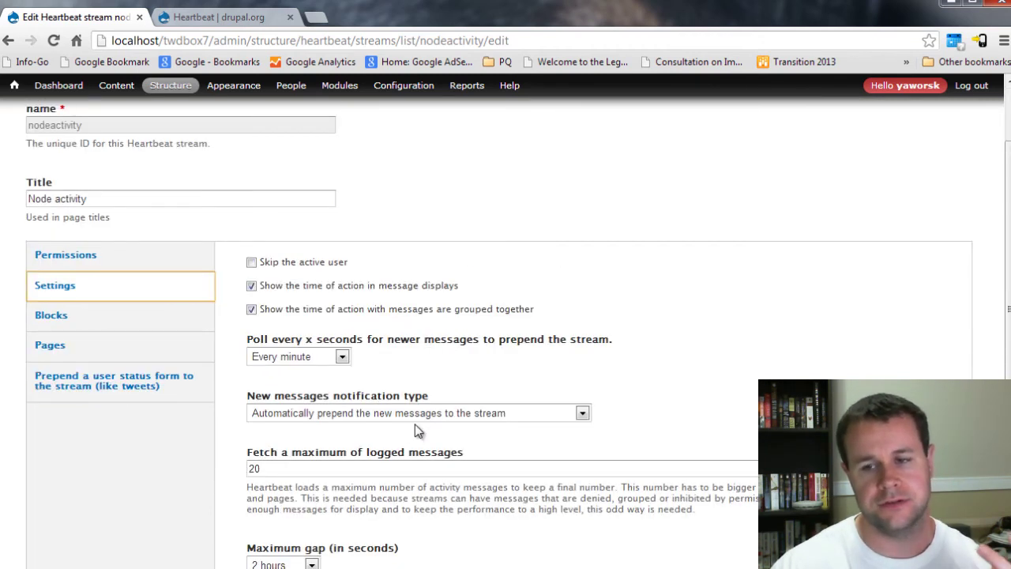
# Examine the stream page path in the nodeactivity stream's page settings, then return to the streams list.
pyautogui.click(90, 345)
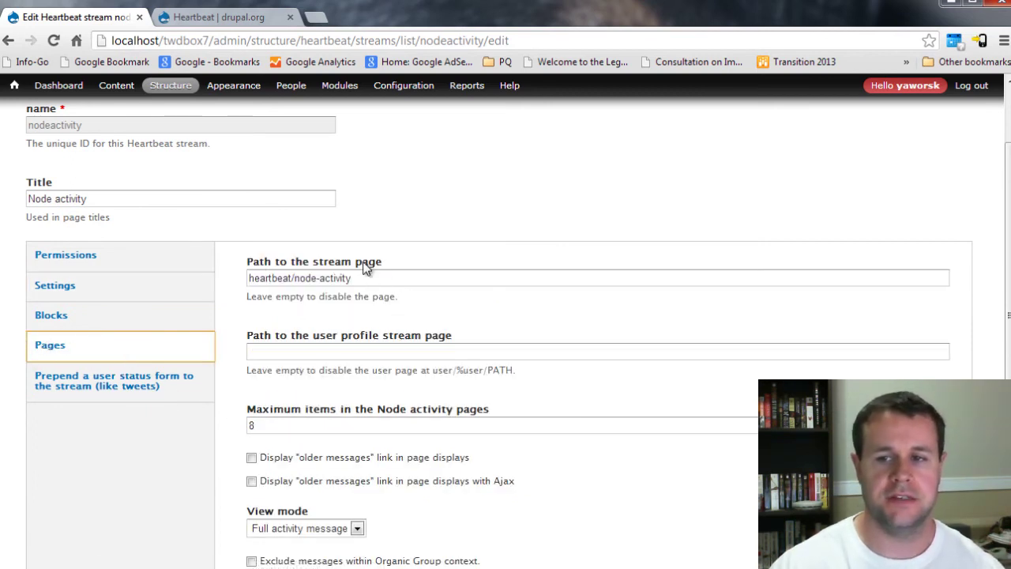
pyautogui.moveTo(371, 278); pyautogui.dragTo(242, 290)
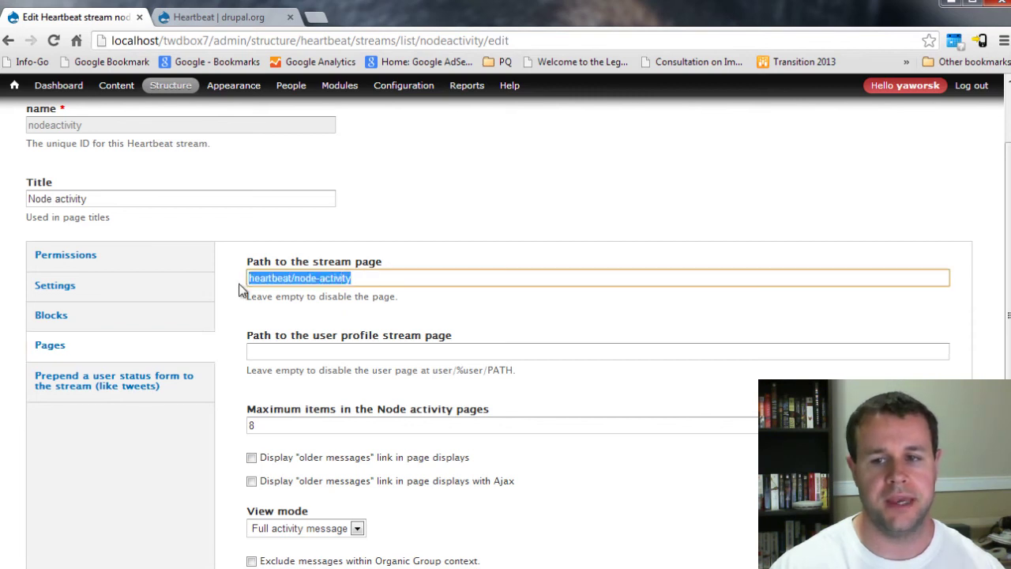
pyautogui.click(376, 281)
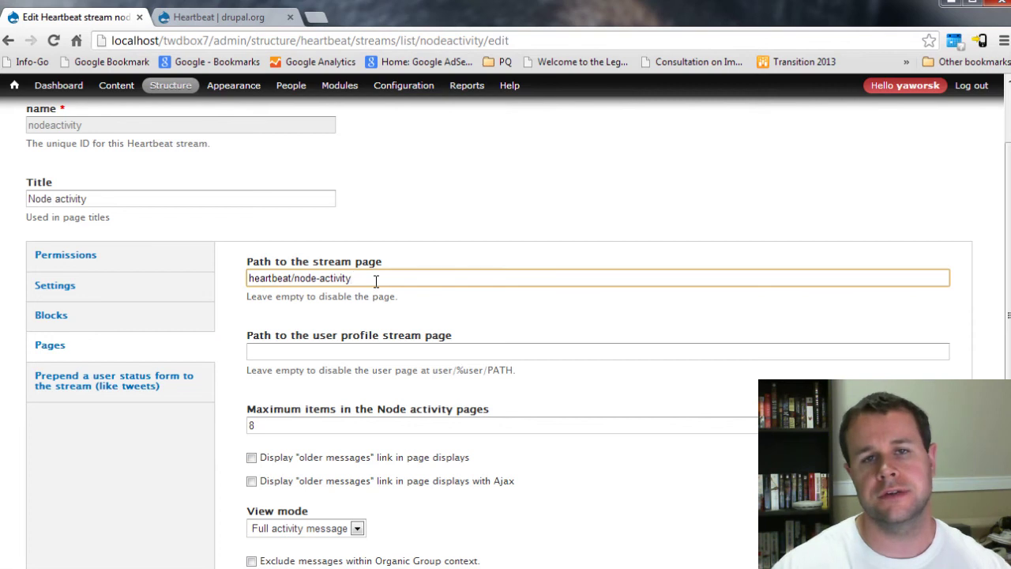
pyautogui.press('Return')
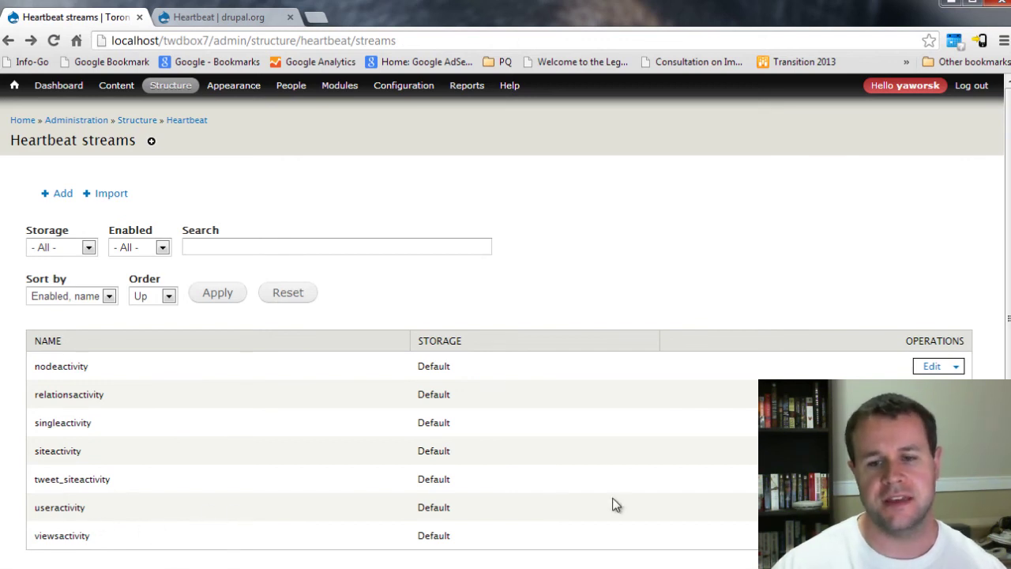
# Check the useractivity stream's page paths, then go back to the Heartbeat administration page.
pyautogui.click(932, 507)
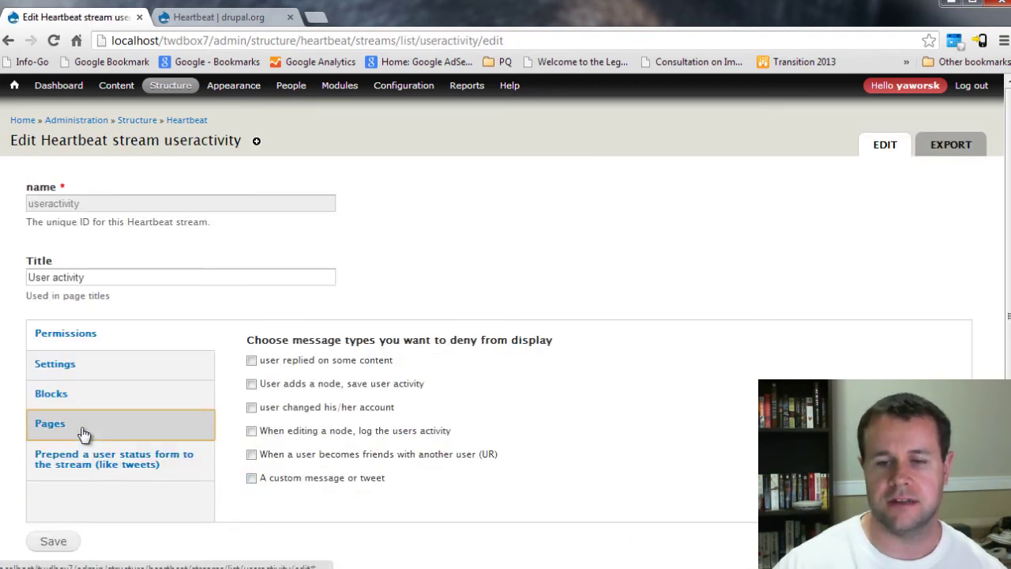
pyautogui.click(85, 433)
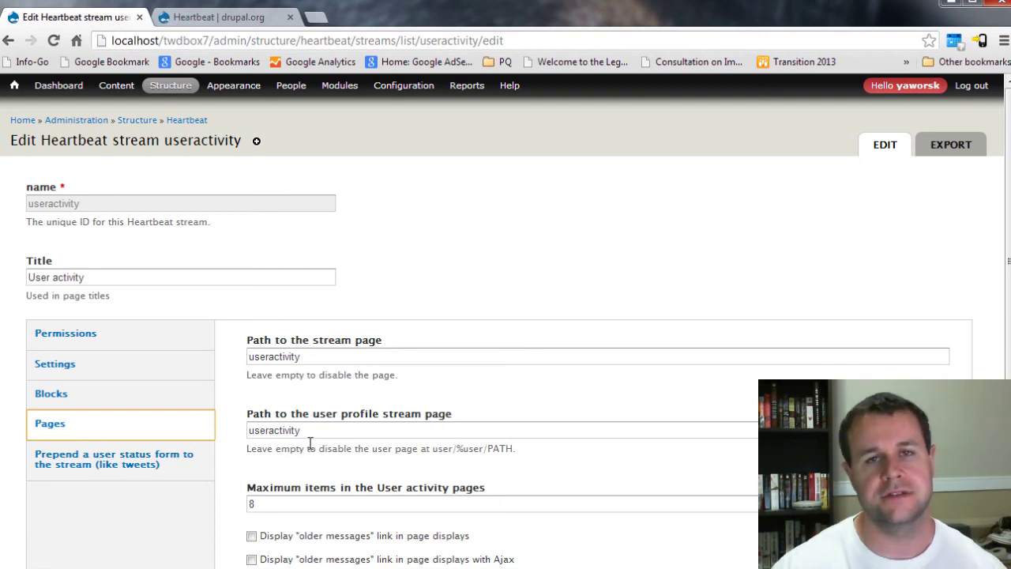
pyautogui.hotkey('alt', 'Left')
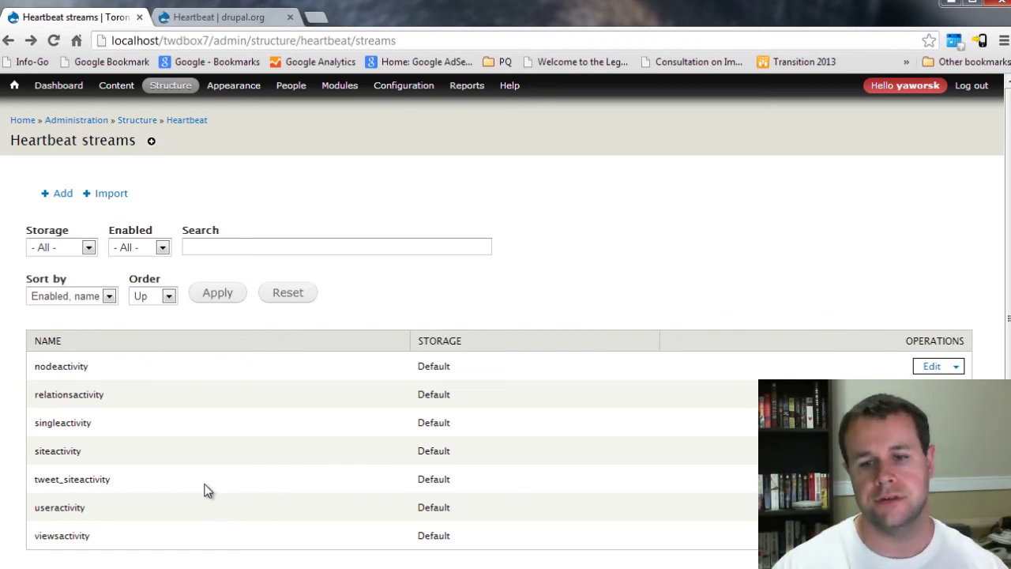
pyautogui.hotkey('alt', 'Left')
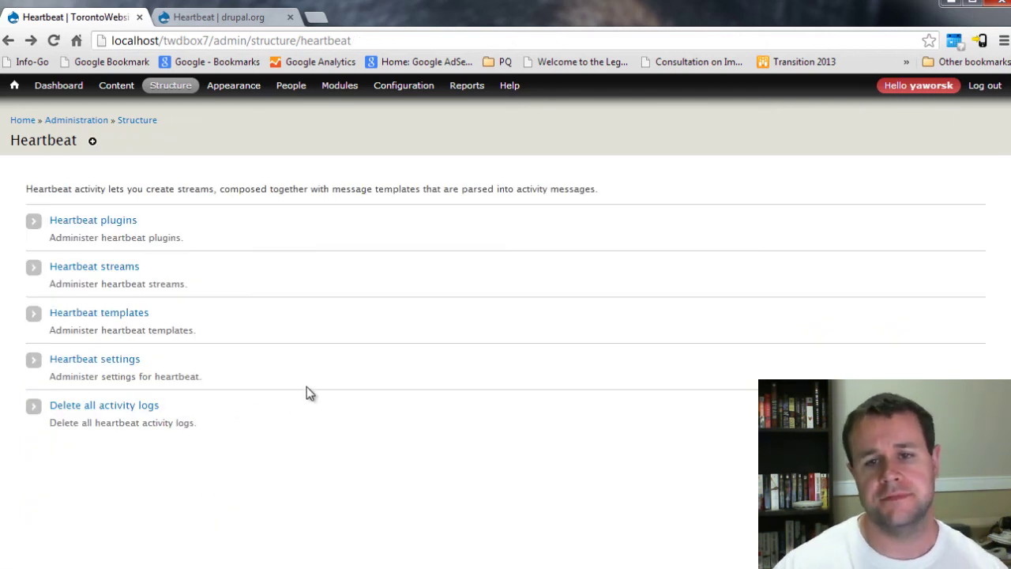
# Reopen the nodeactivity stream's page settings and compare its stream page path with its user profile stream path.
pyautogui.click(121, 273)
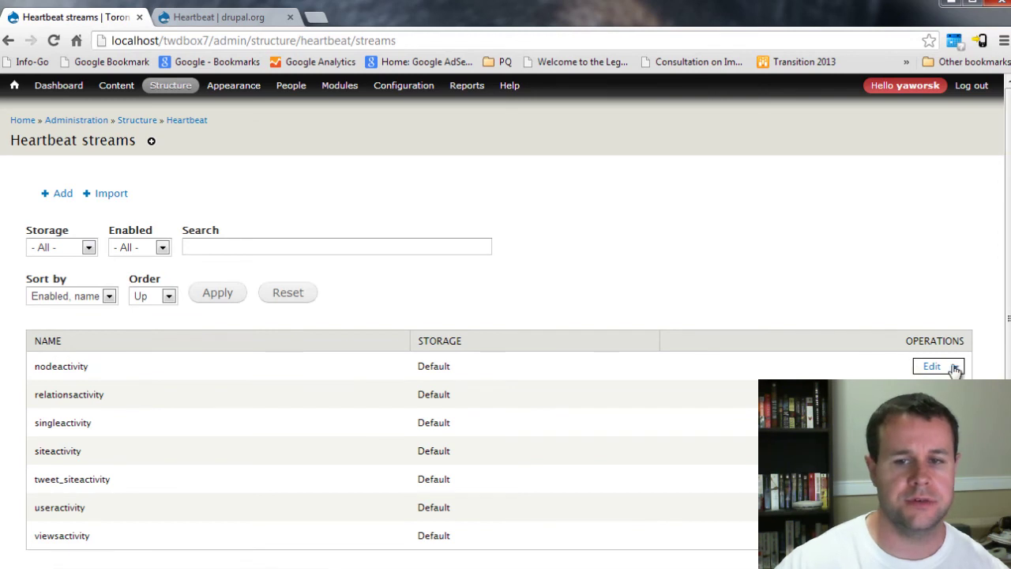
pyautogui.click(934, 367)
pyautogui.click(150, 428)
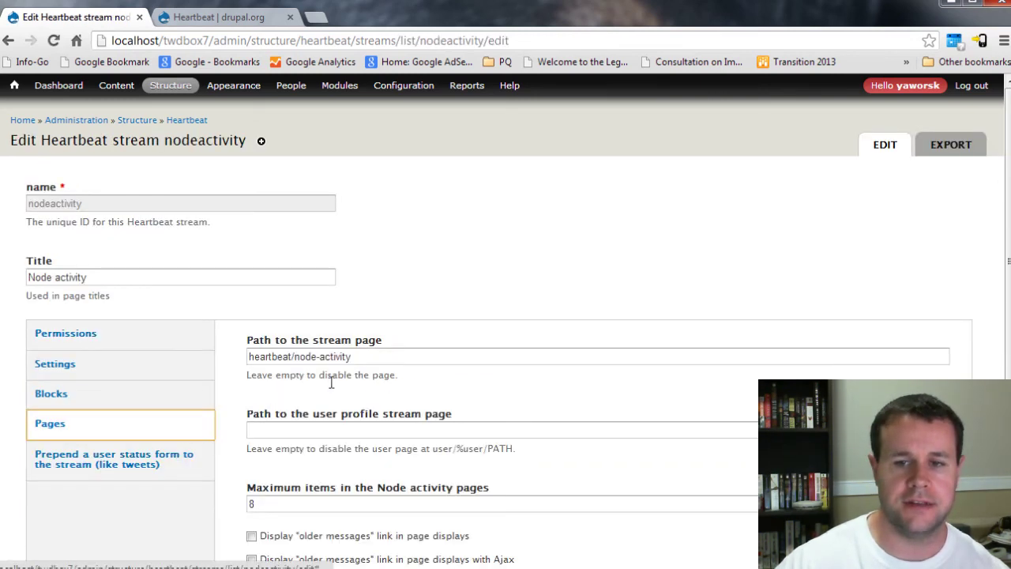
pyautogui.click(295, 429)
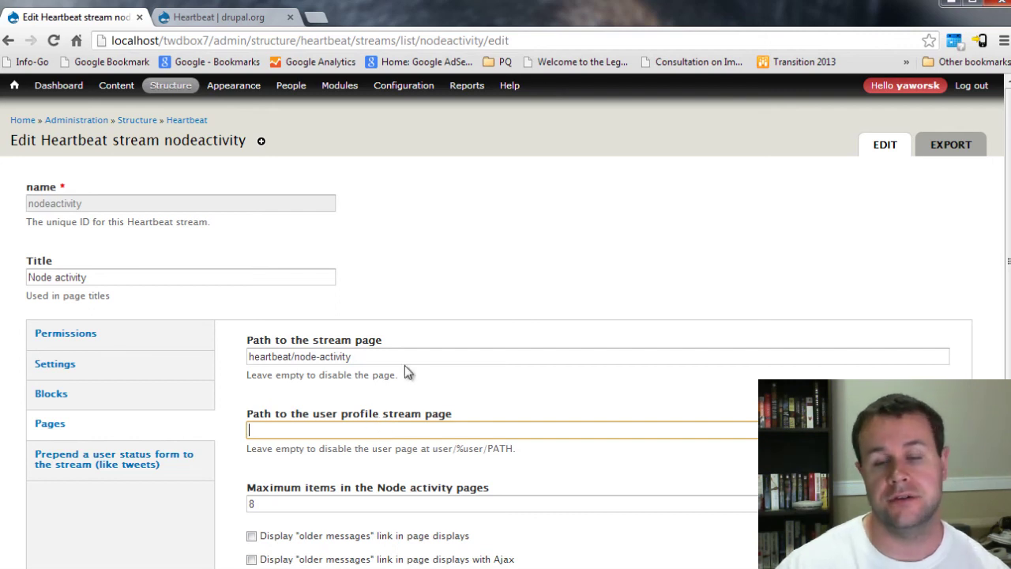
pyautogui.moveTo(295, 339); pyautogui.dragTo(392, 340)
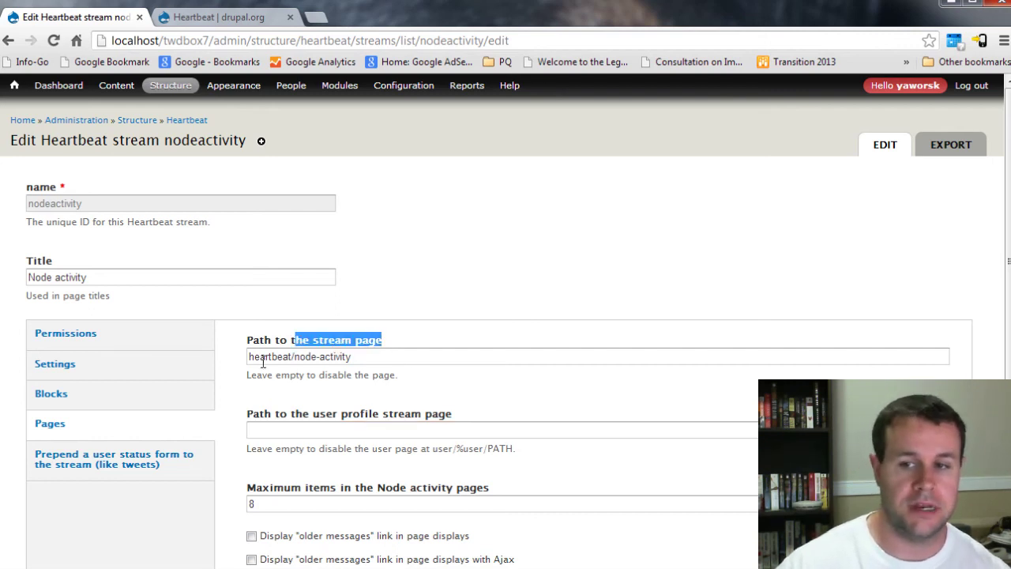
pyautogui.click(351, 356)
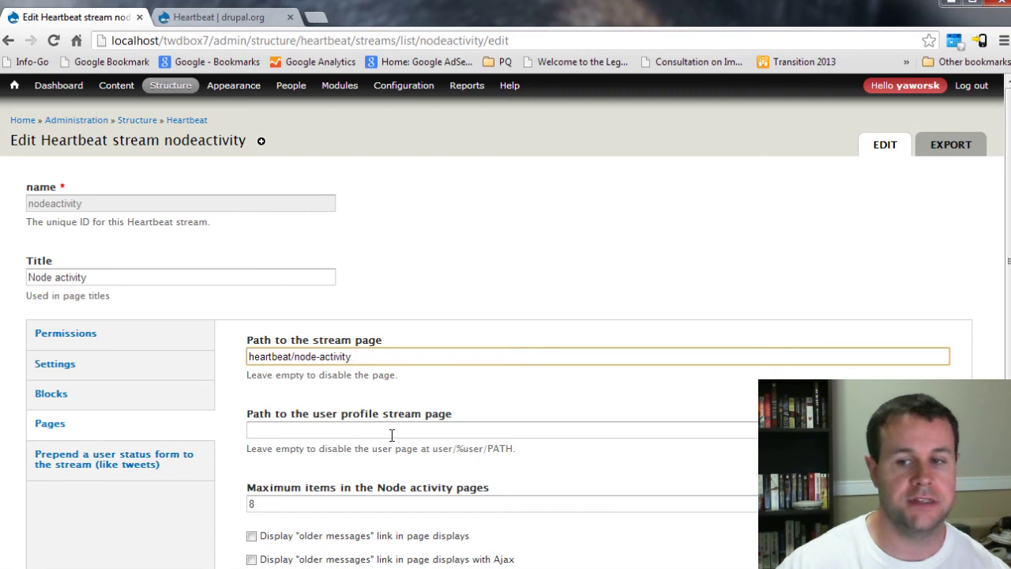
pyautogui.press('Return')
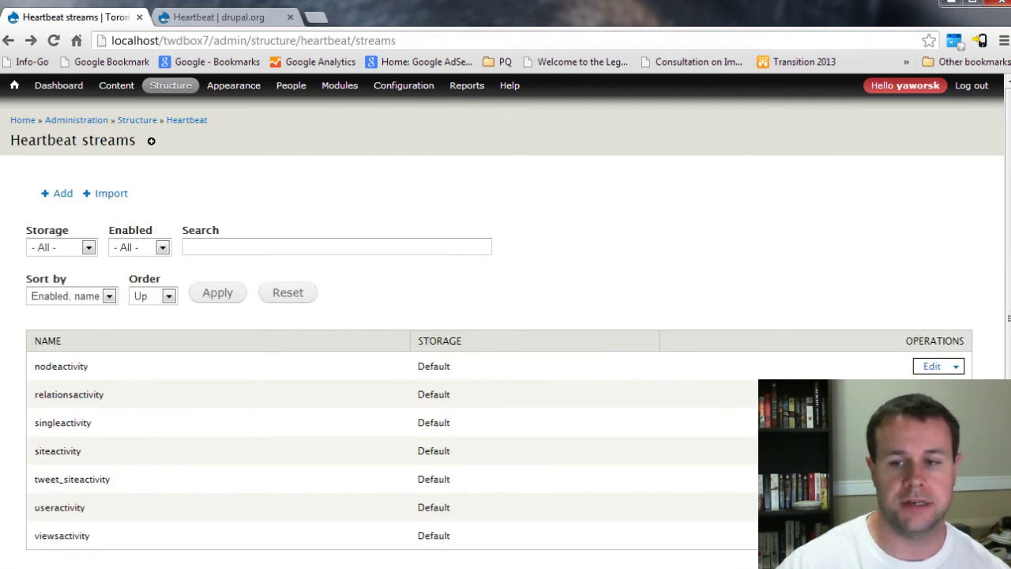
# Open the relationsactivity stream for editing and examine the user profile stream path in its page settings.
pyautogui.click(932, 395)
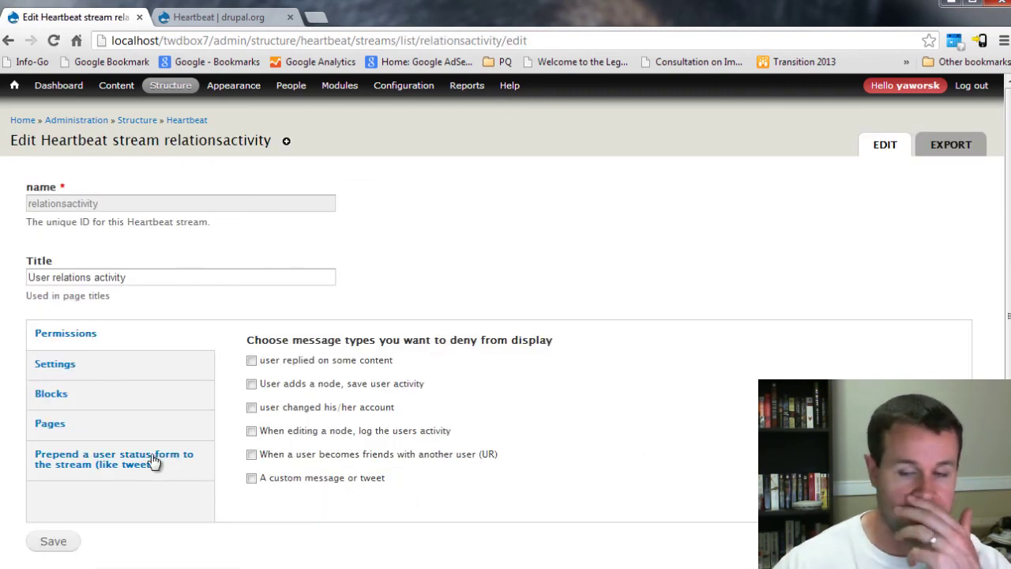
pyautogui.click(113, 430)
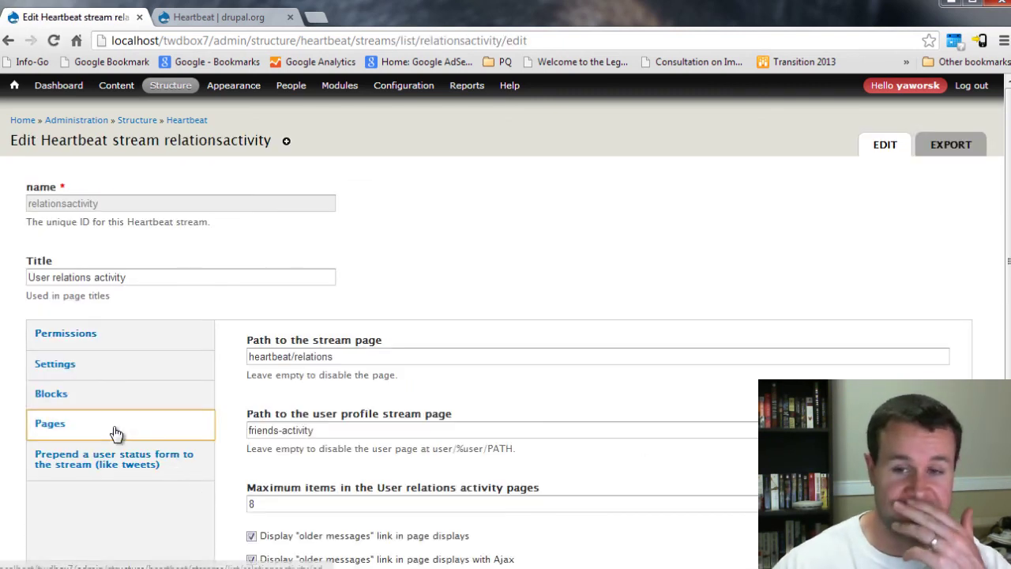
pyautogui.moveTo(327, 417); pyautogui.dragTo(452, 414)
pyautogui.click(316, 429)
pyautogui.tripleClick(316, 429)
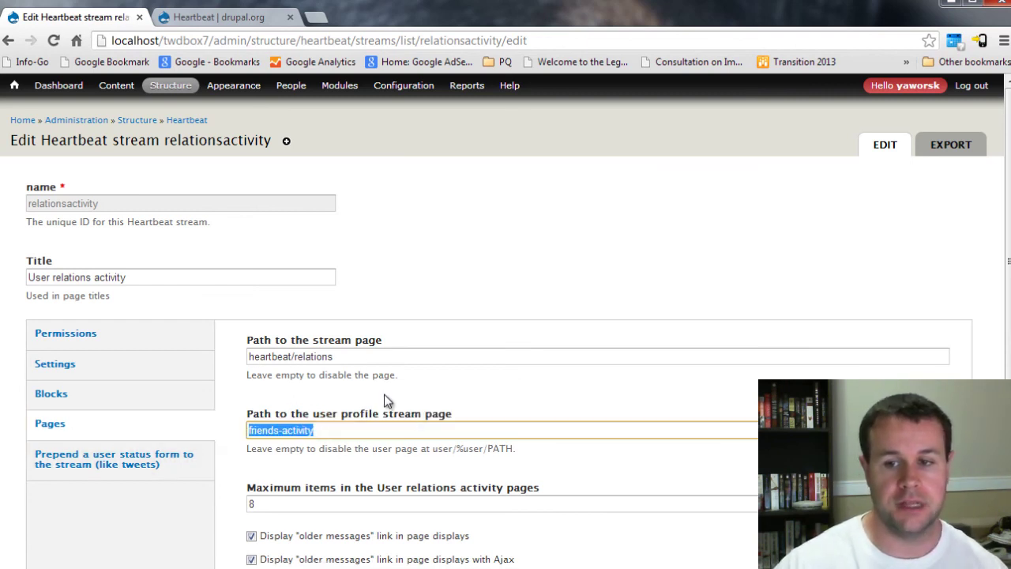
pyautogui.click(384, 398)
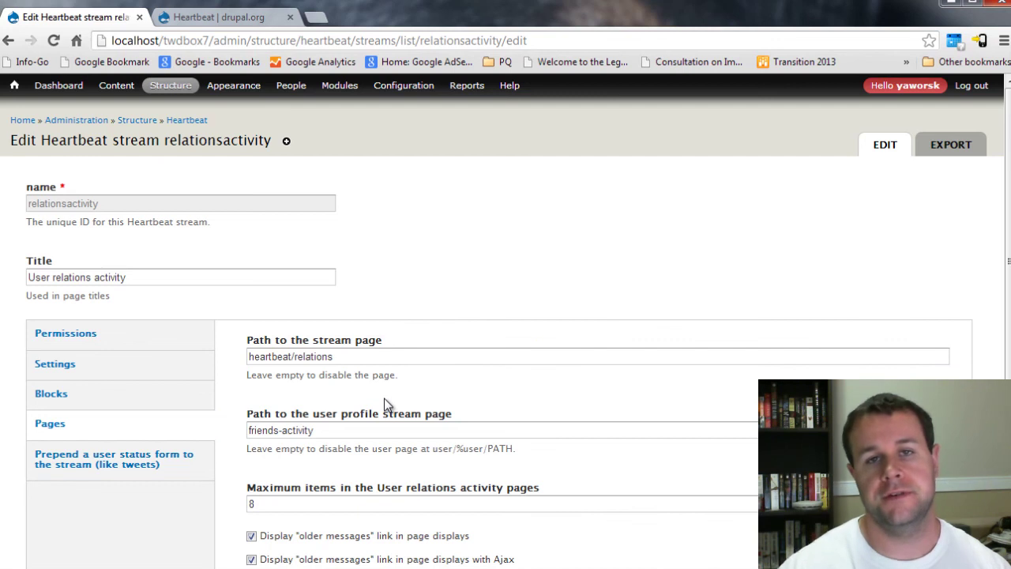